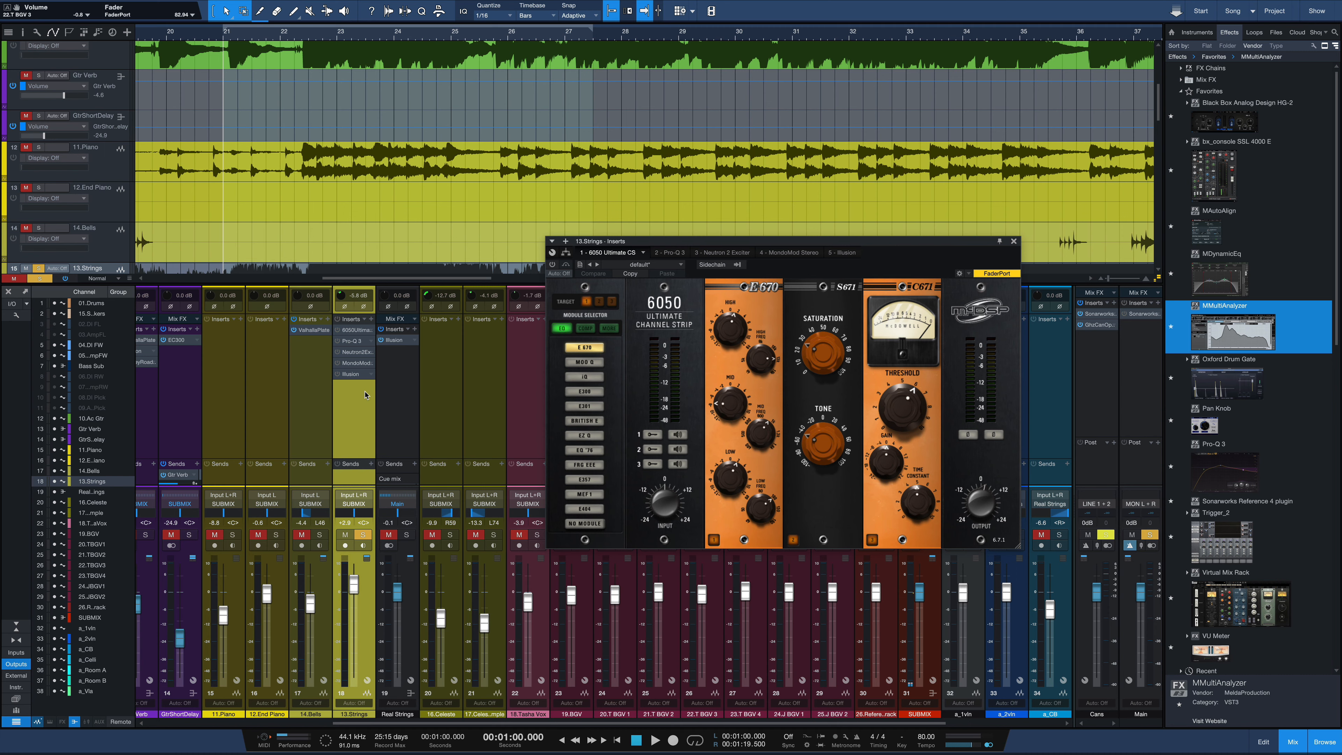
Play the soloed 13.Strings track with its insert effects bypassed, and again with all of them enabled.
key(space)
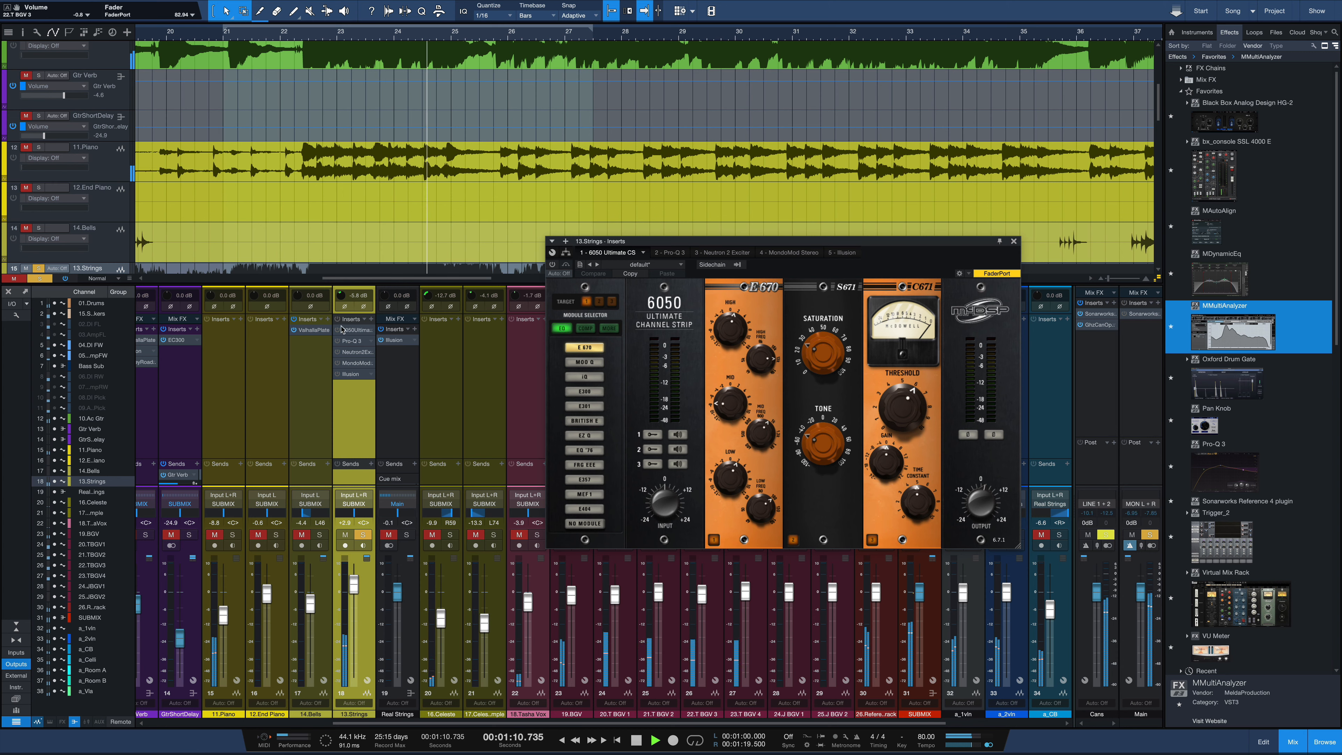
key(space)
key(space)
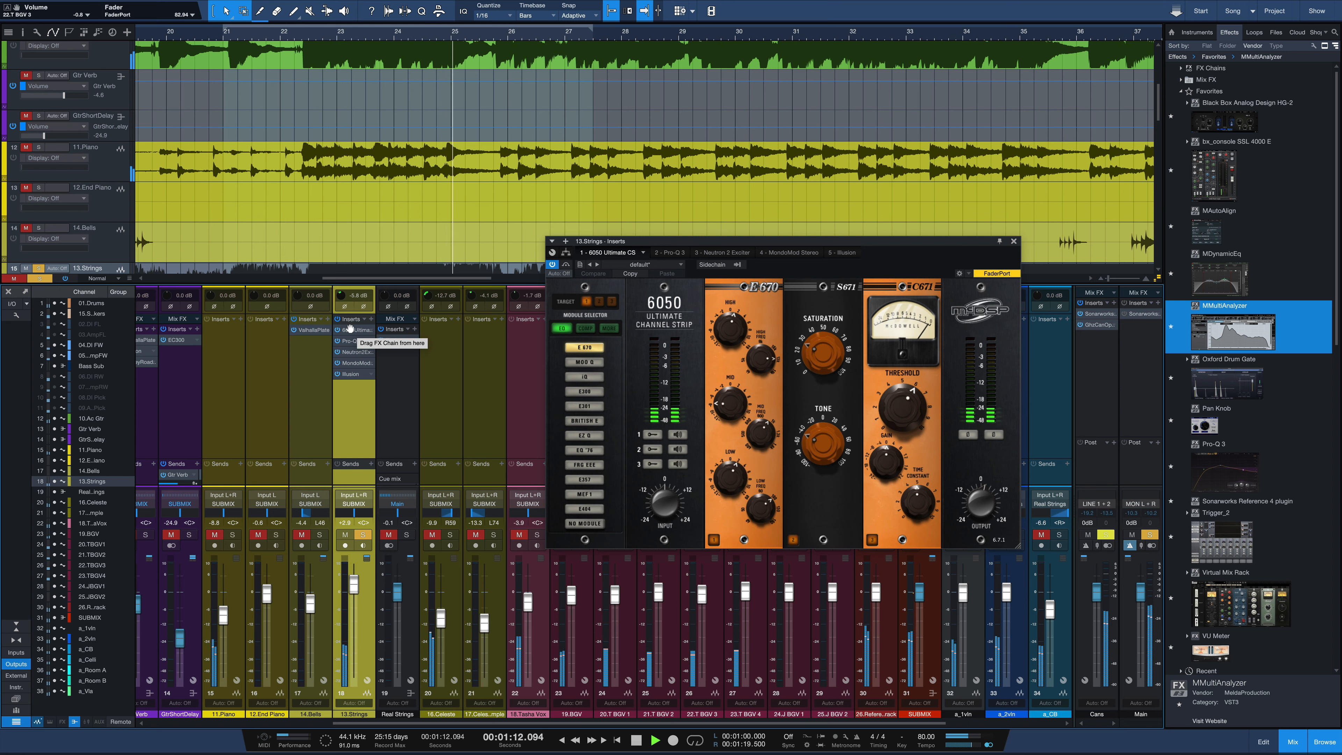
key(space)
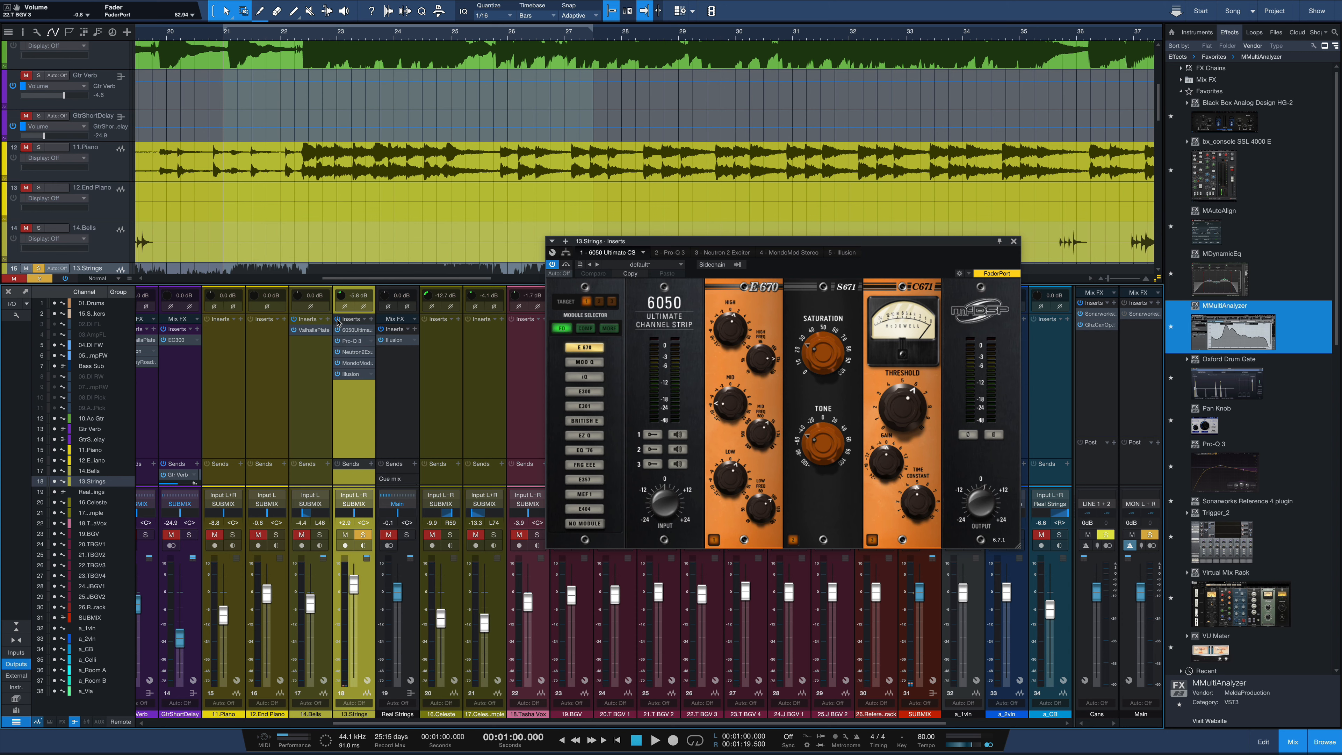
Solo the Real Strings channel in place of 13.Strings for a comparison playback, and return the solo to 13.Strings.
click(365, 535)
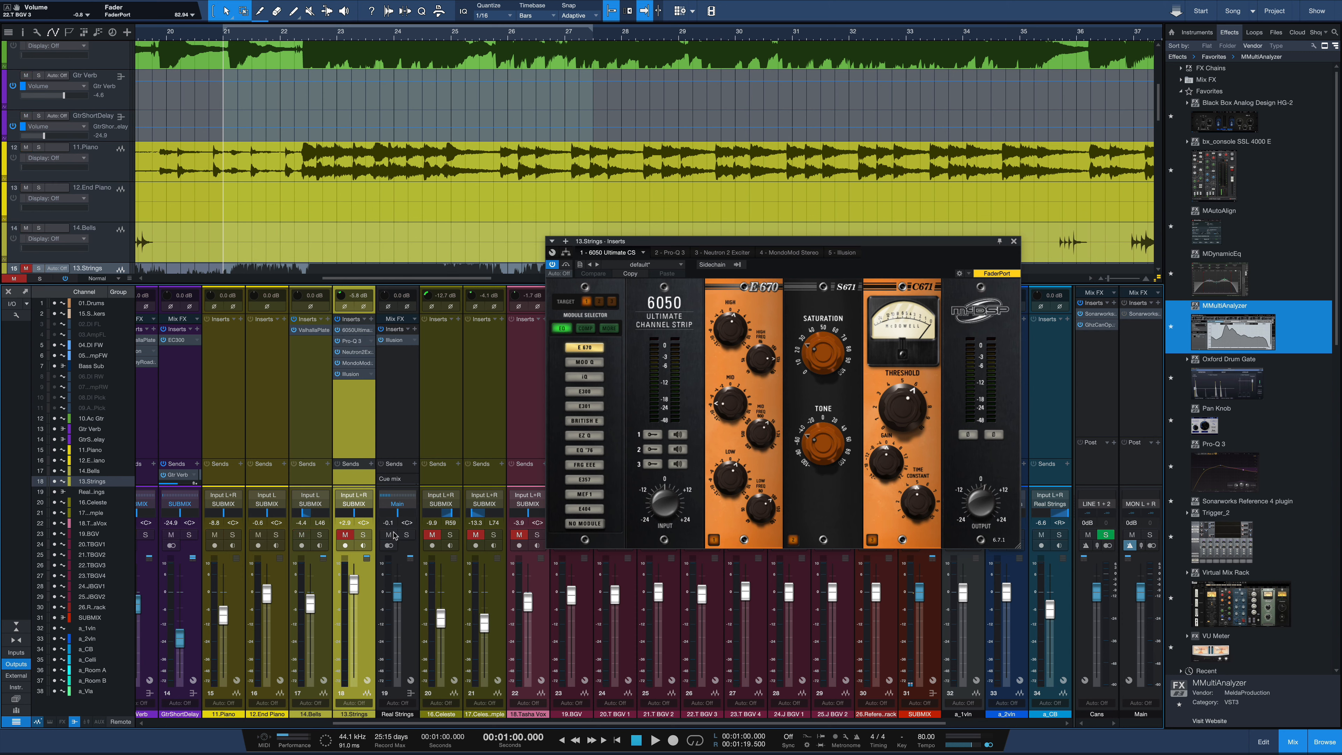
click(406, 534)
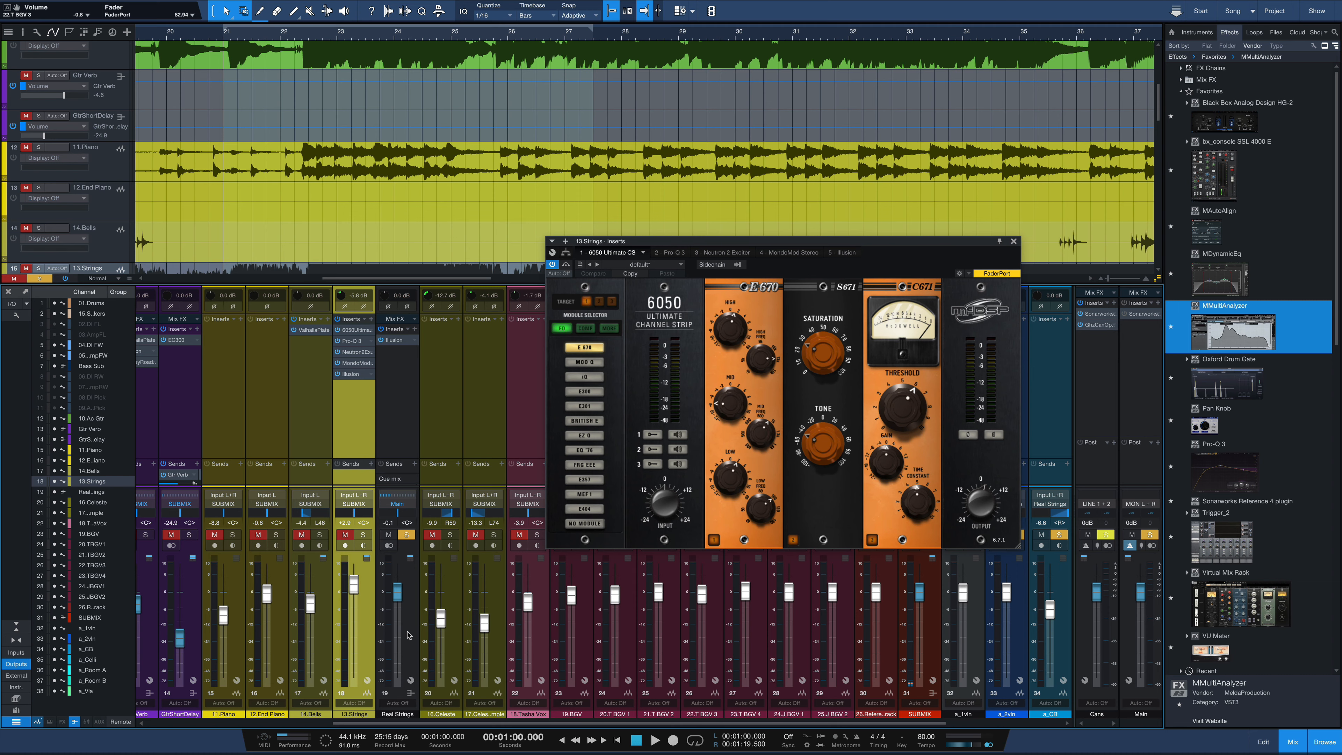
key(space)
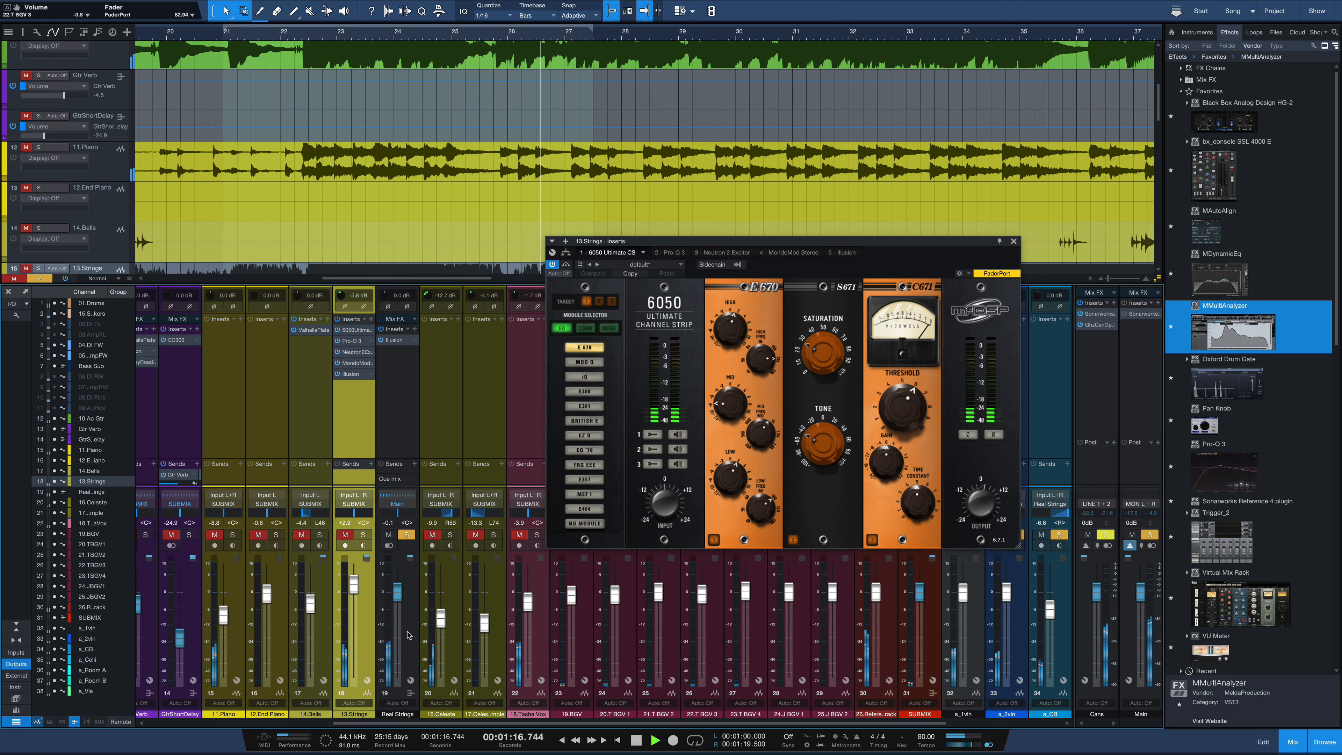
key(space)
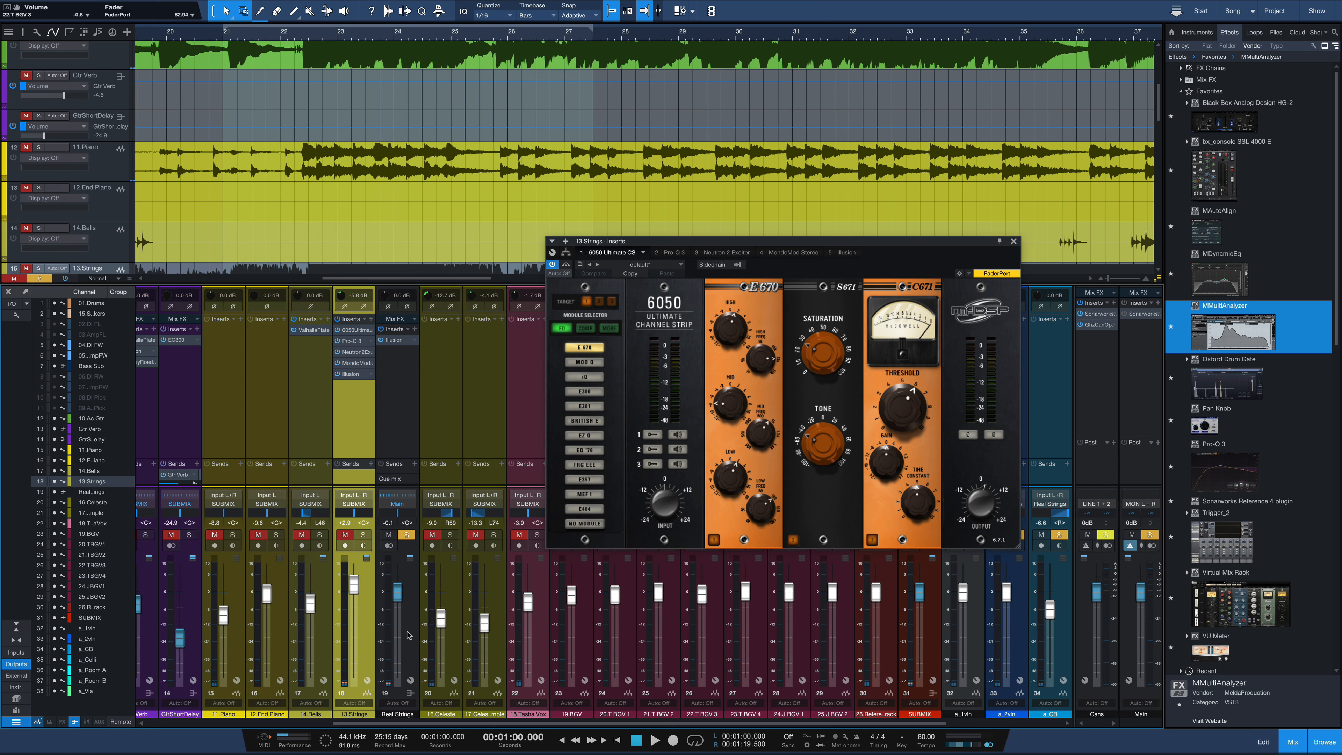
click(406, 535)
click(363, 534)
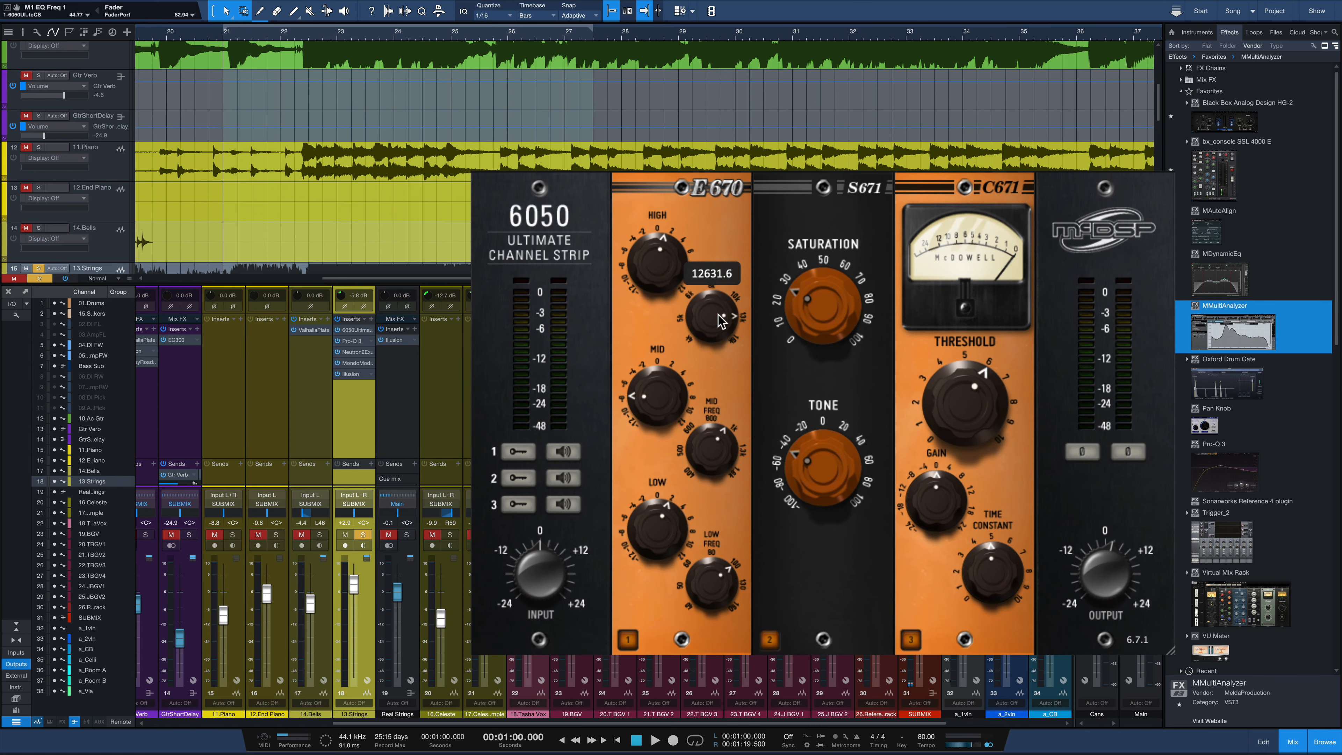
Switch off the S671 saturation and E670 EQ modules of the 6050 channel strip and play the strings.
mouse_move(657, 272)
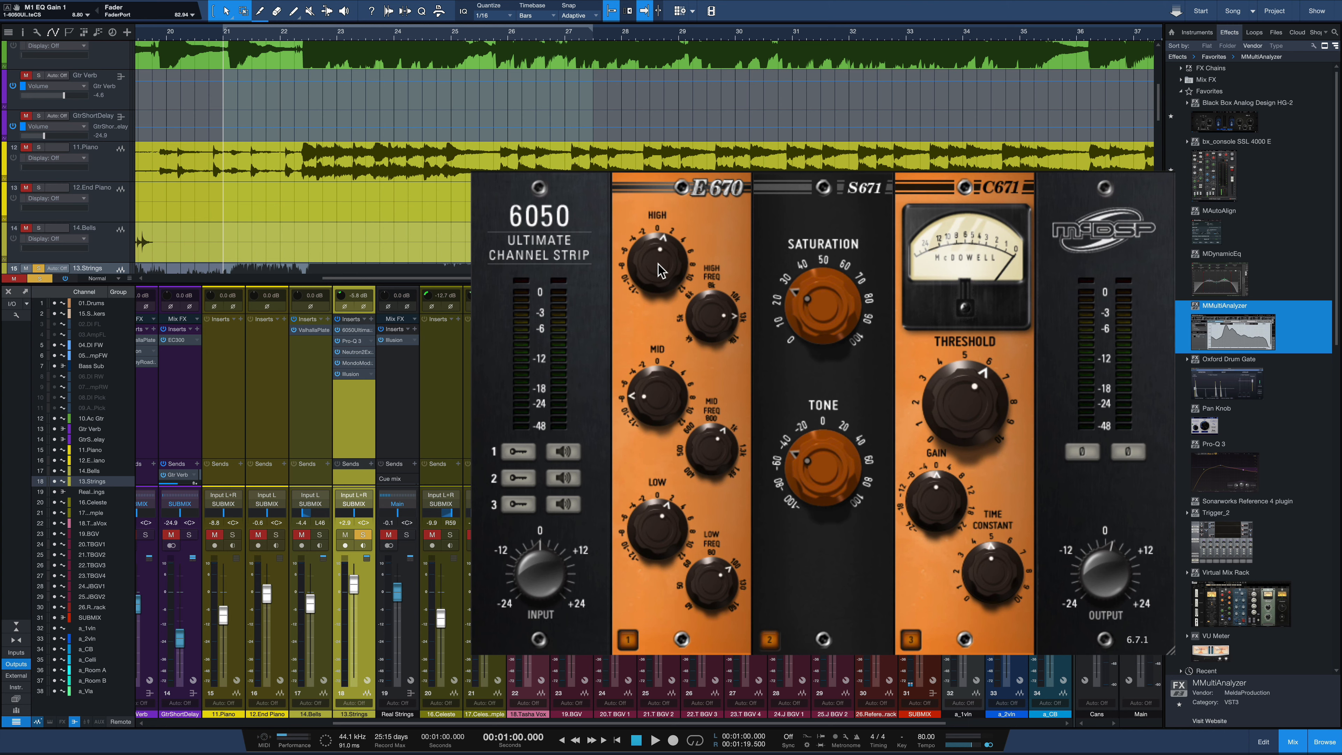
mouse_move(715, 464)
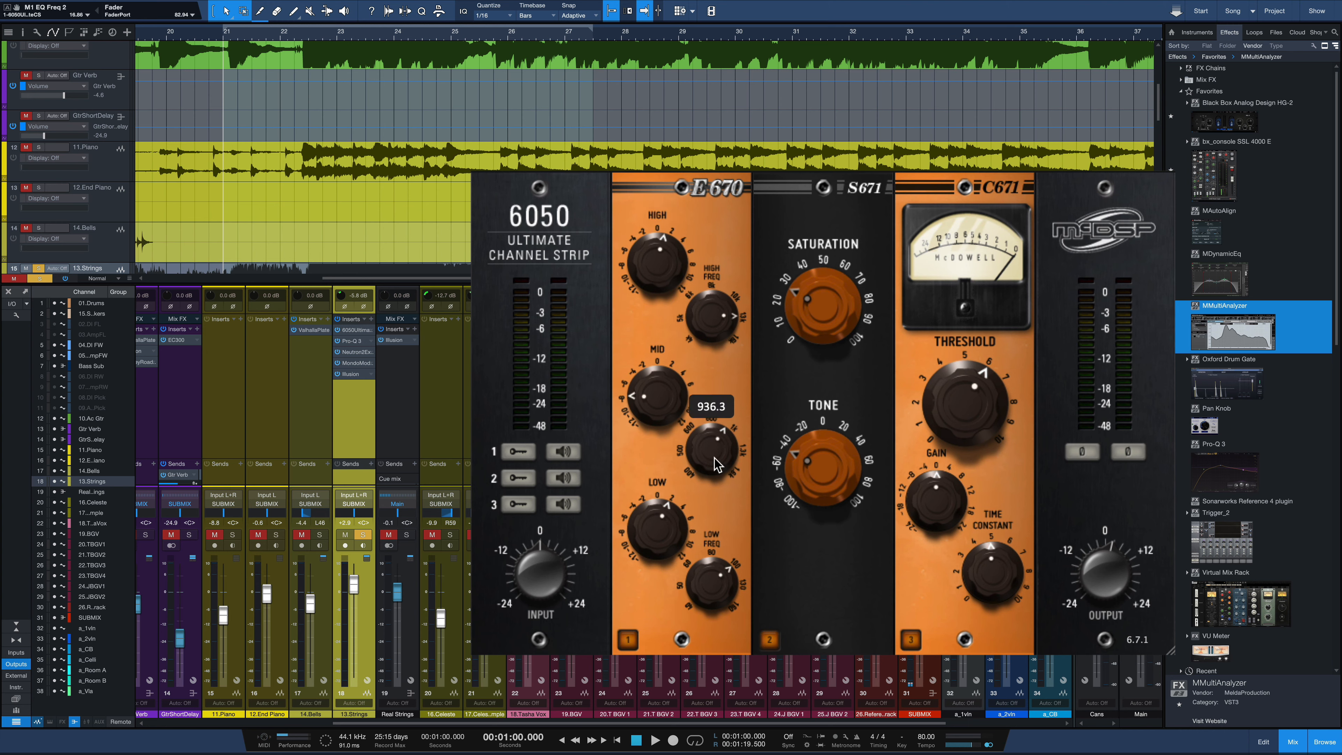
mouse_move(665, 417)
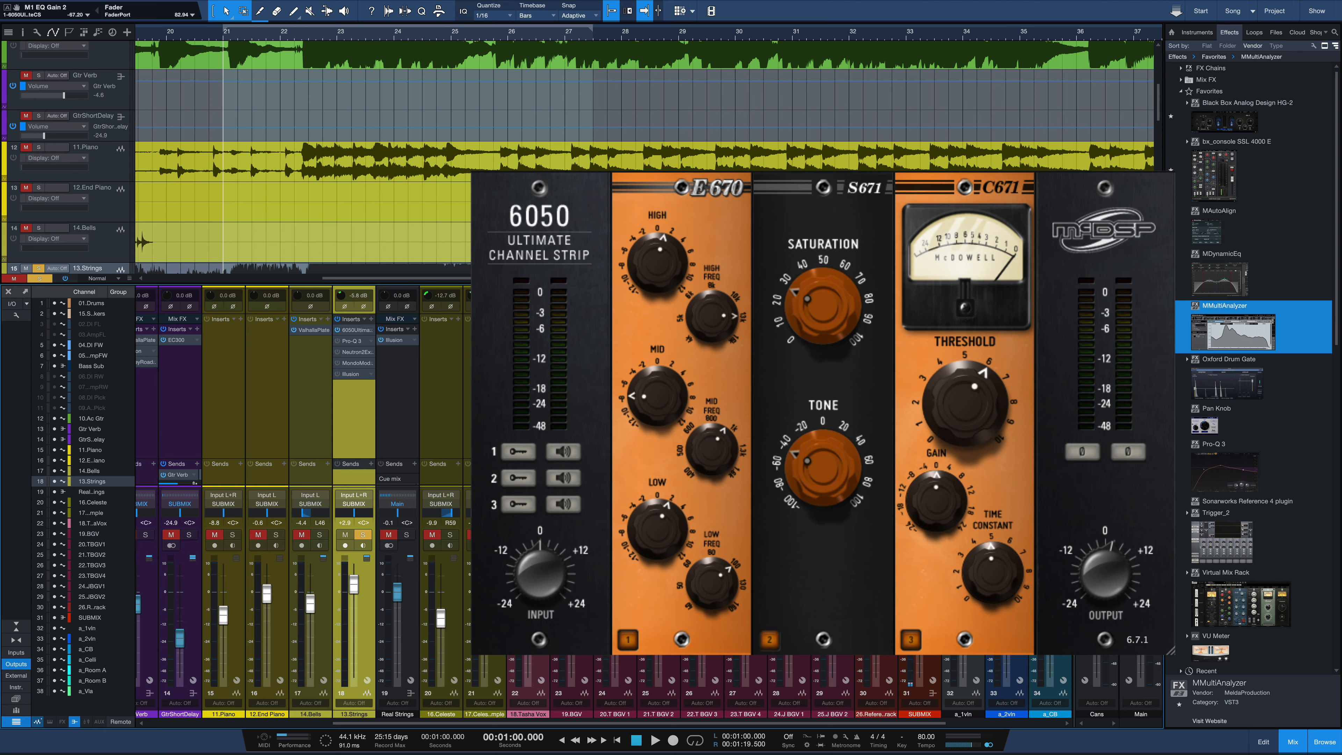
click(910, 640)
click(769, 640)
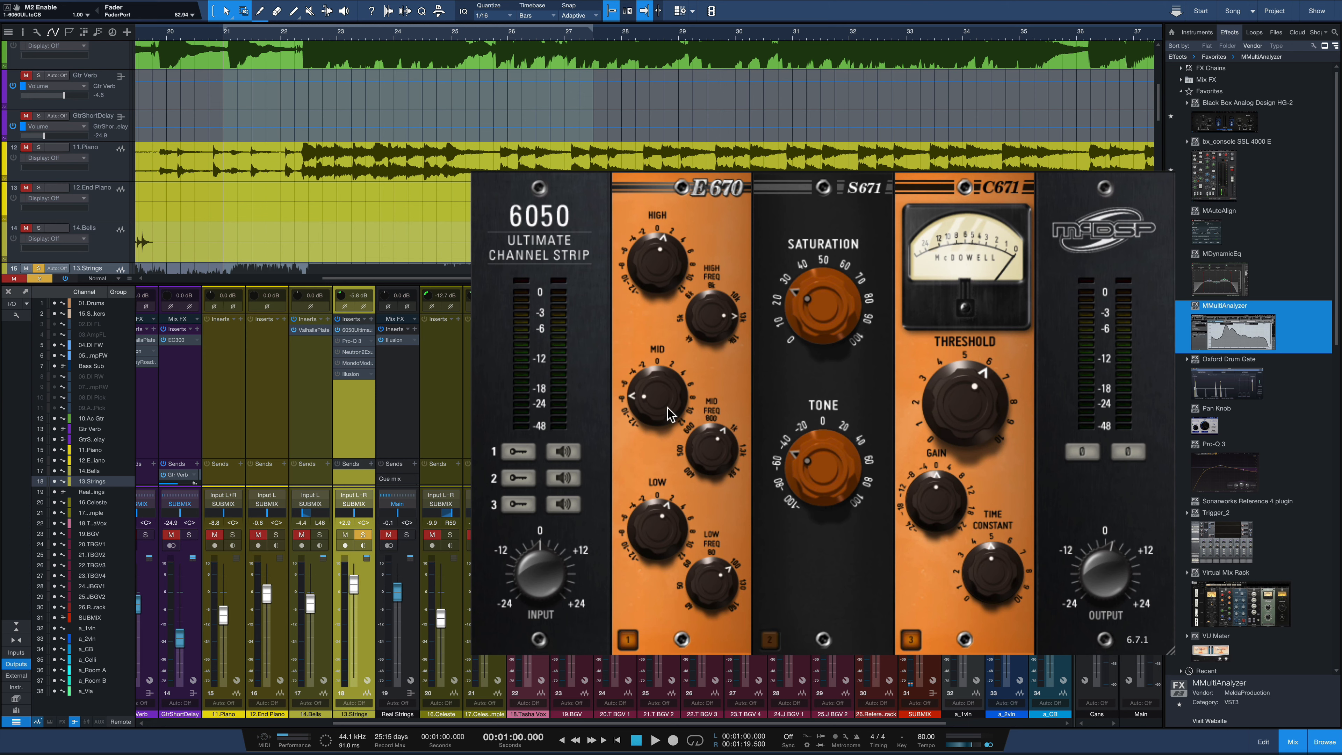
click(628, 644)
key(space)
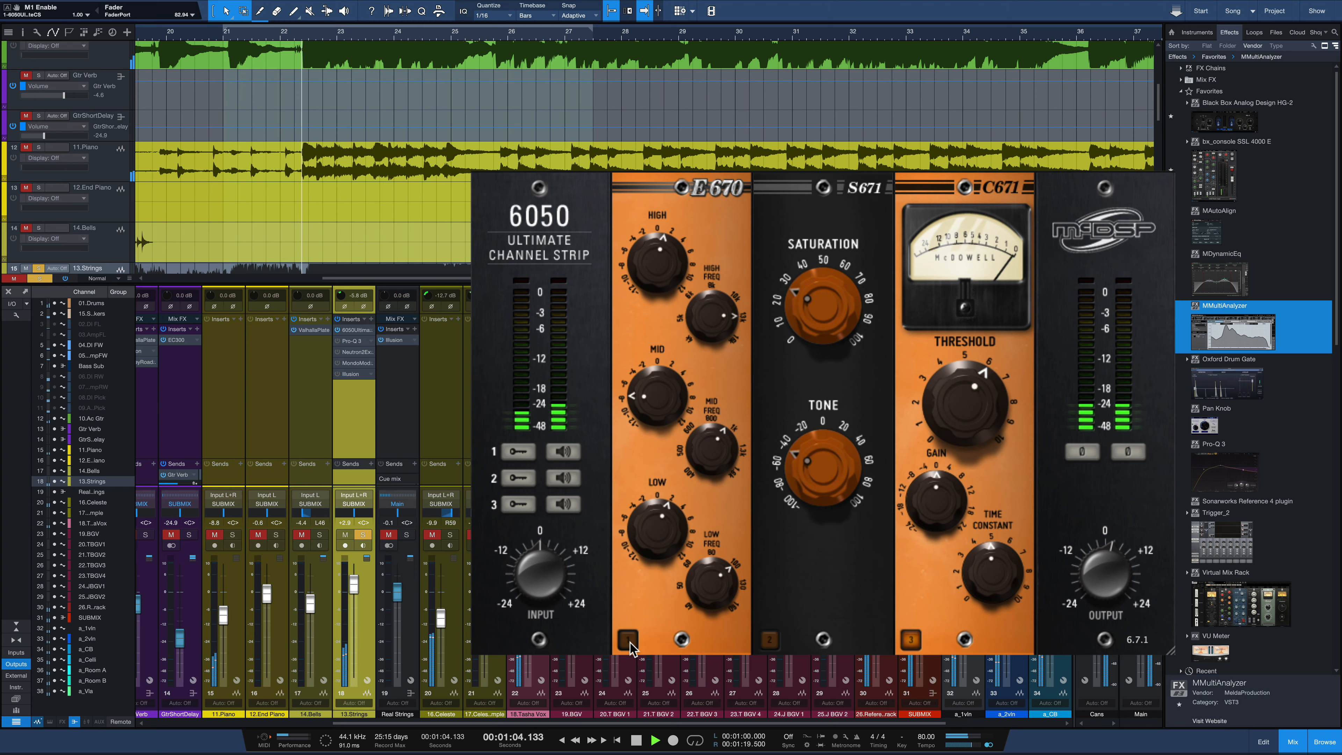
key(space)
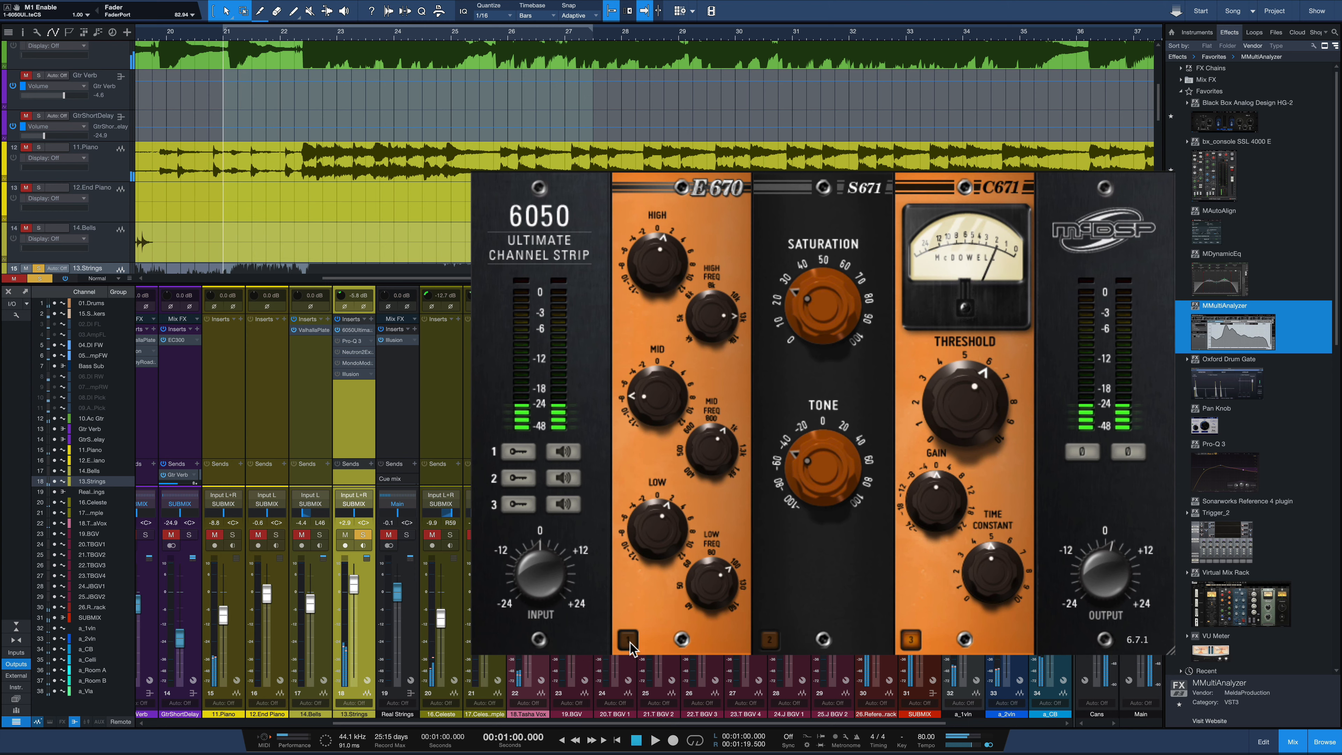
Switch the E670 EQ module on again and play the strings through it.
click(628, 640)
key(space)
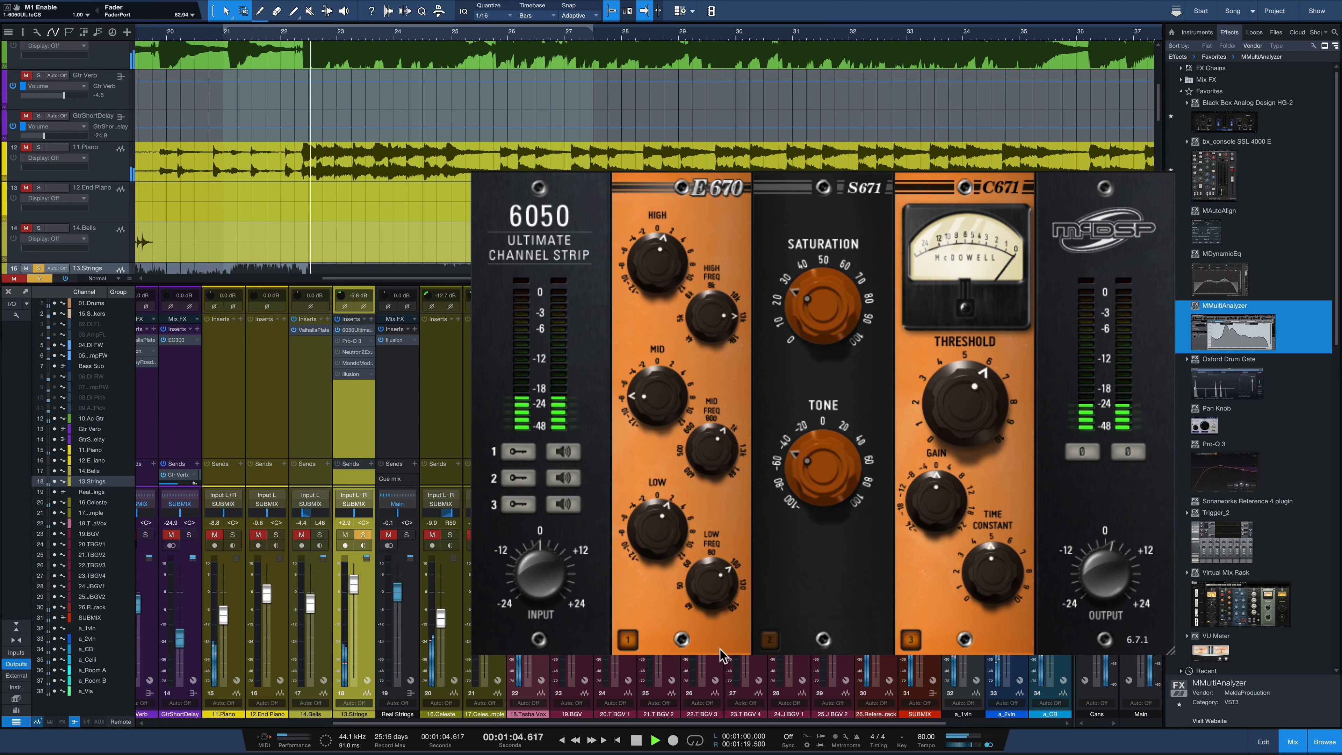
key(space)
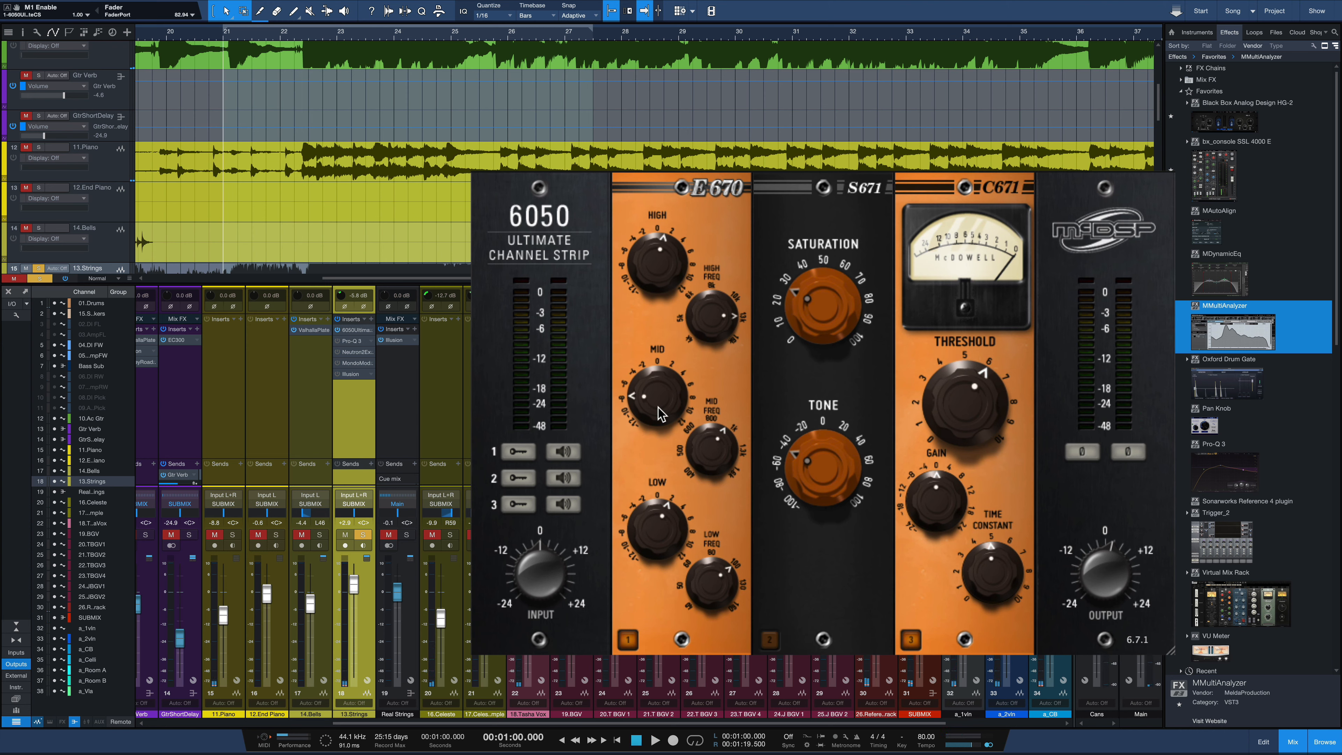
Reduce the mid cut on the E670 EQ during playback, setting M1 EQ Gain 2 to about -50.
key(space)
mouse_move(660, 414)
mouse_down()
mouse_move(660, 333)
mouse_move(657, 397)
mouse_up()
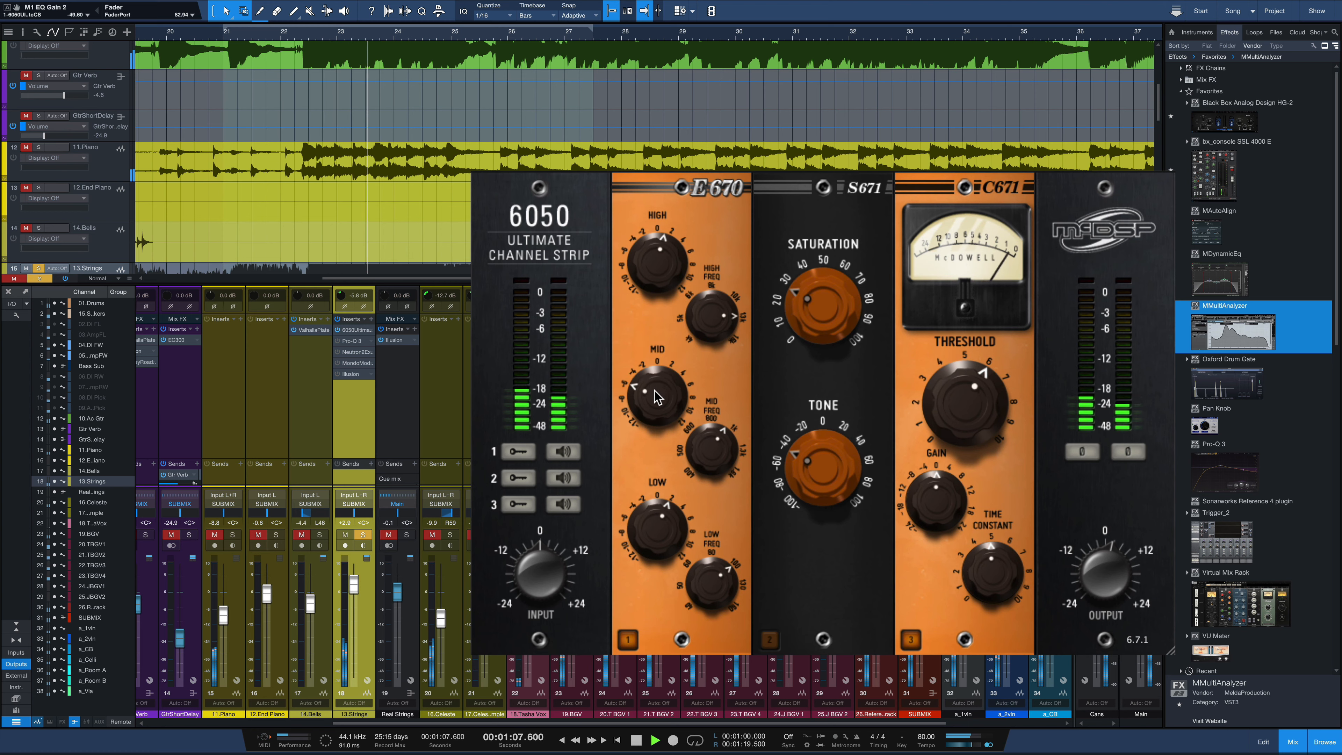
key(space)
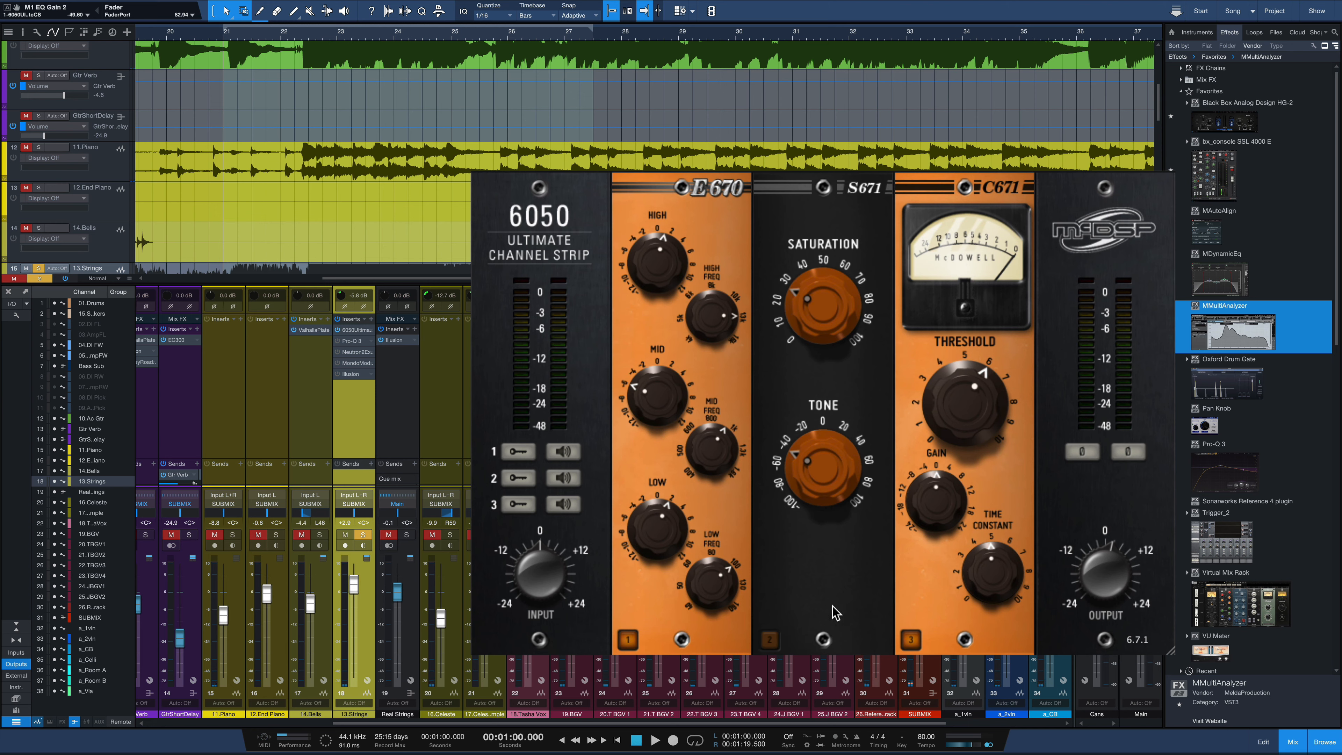
Toggle the S671 saturation module during playback to compare the strings without and with it, leaving it on.
click(770, 641)
click(770, 641)
key(space)
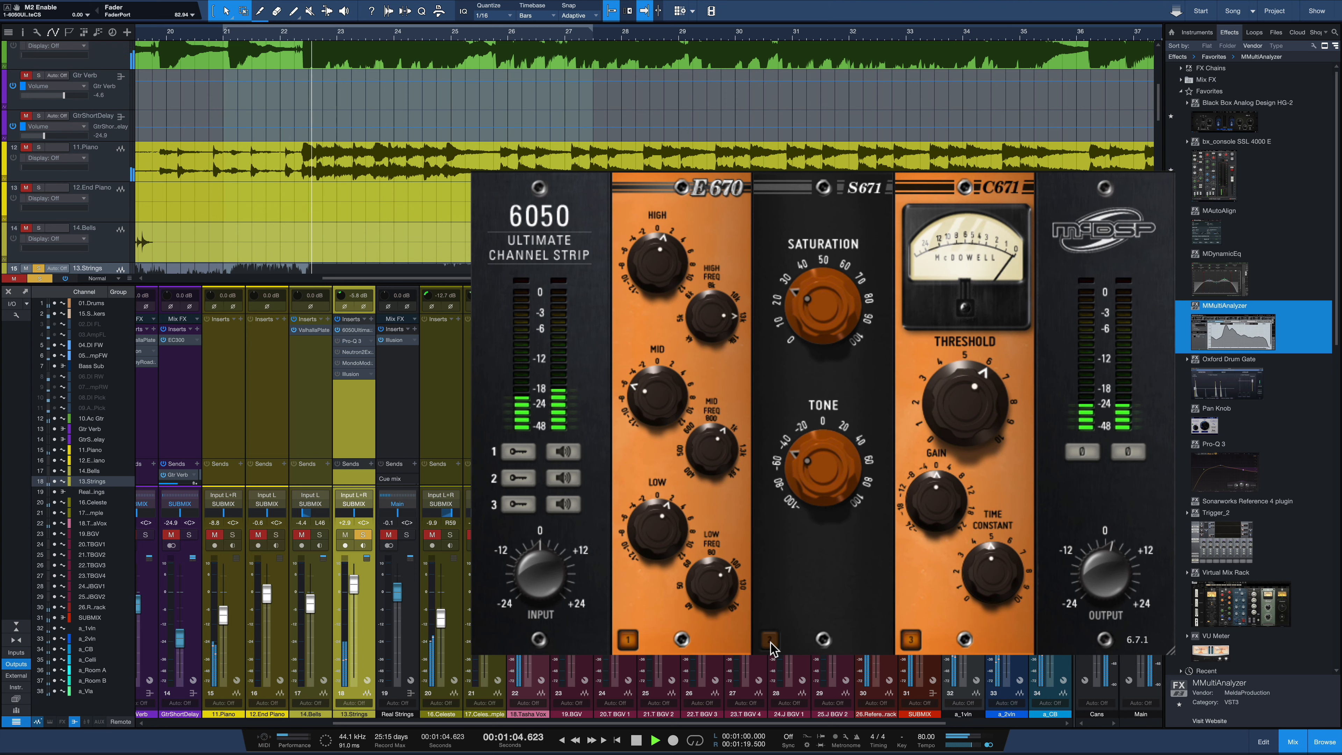
click(770, 640)
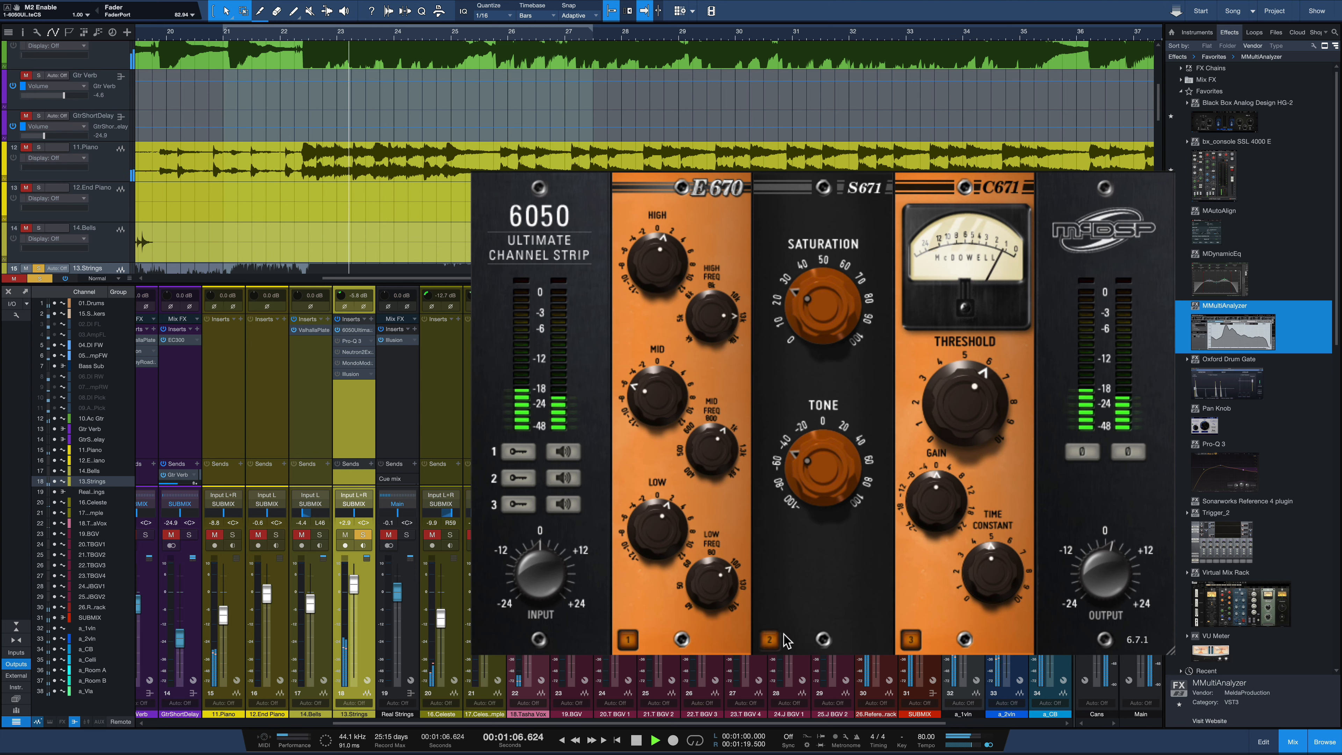
click(770, 641)
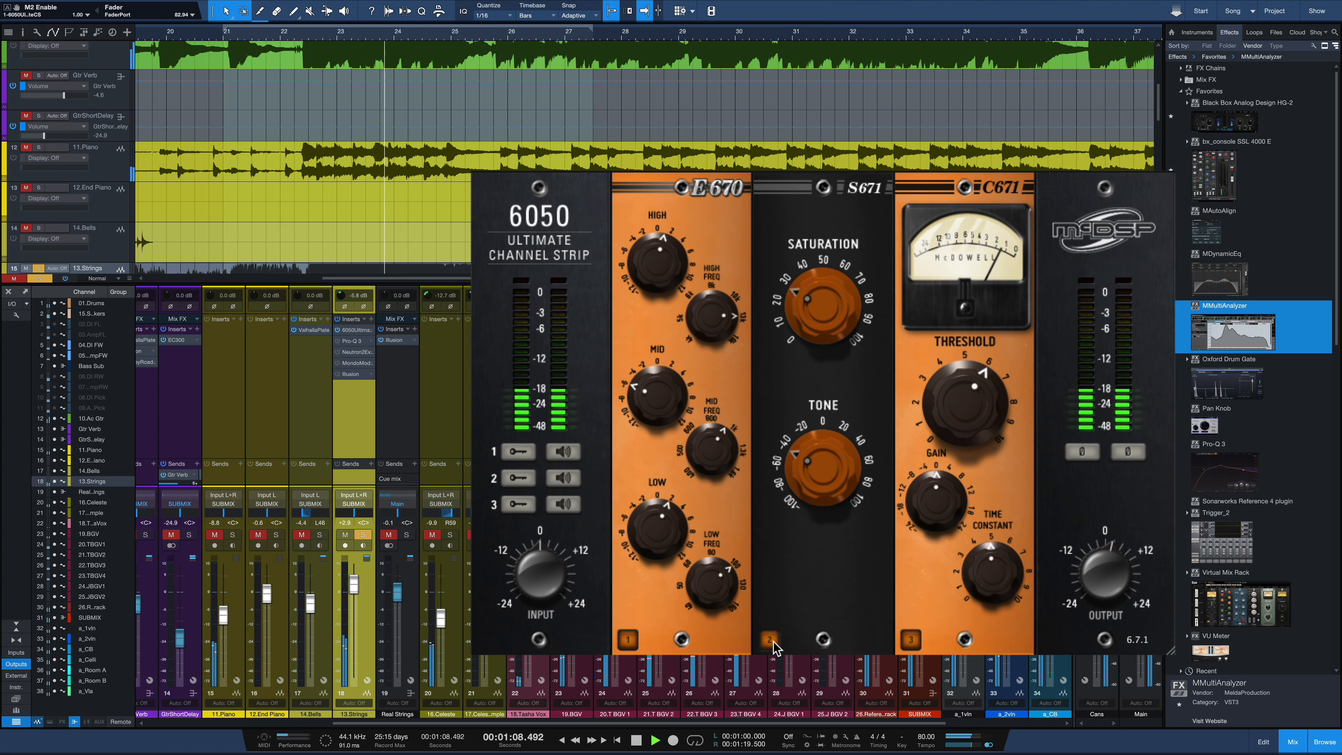
click(771, 641)
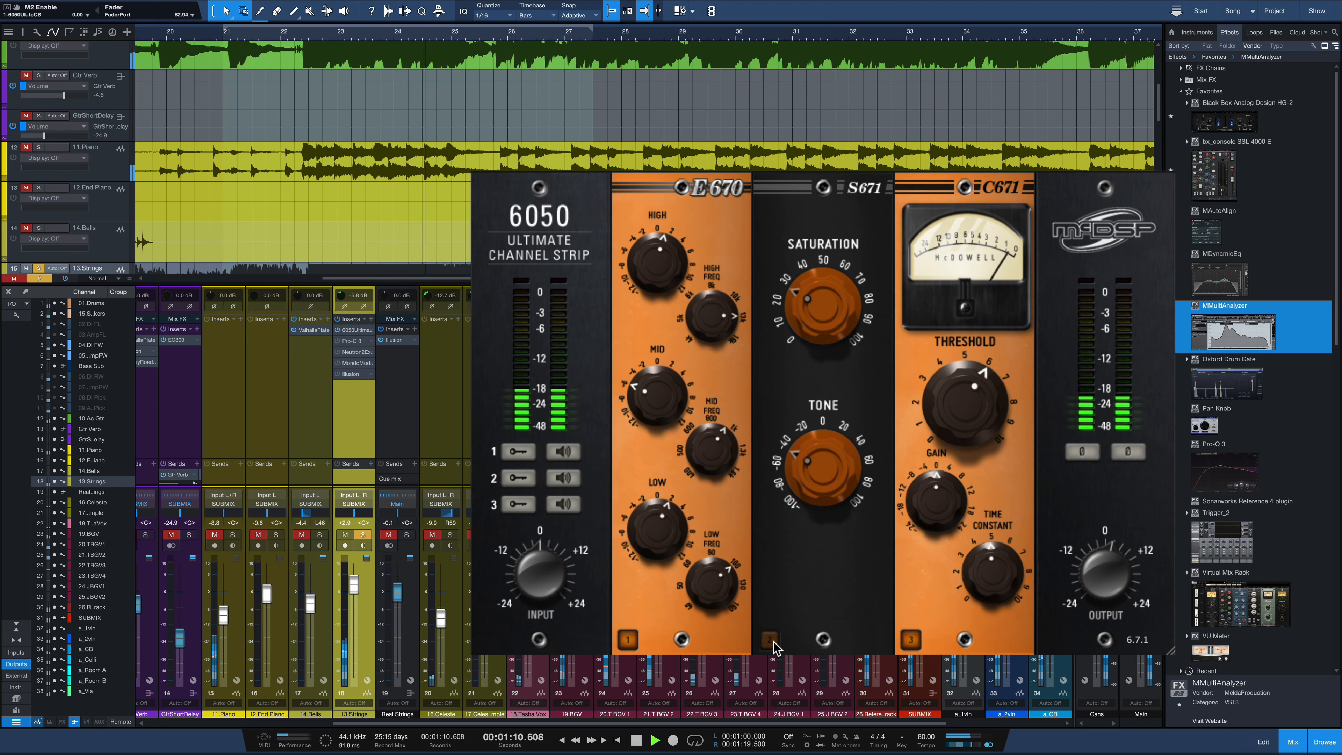
Lower the S671's saturation to below 20 and raise its tone to about -20.
drag(843, 352, 806, 392)
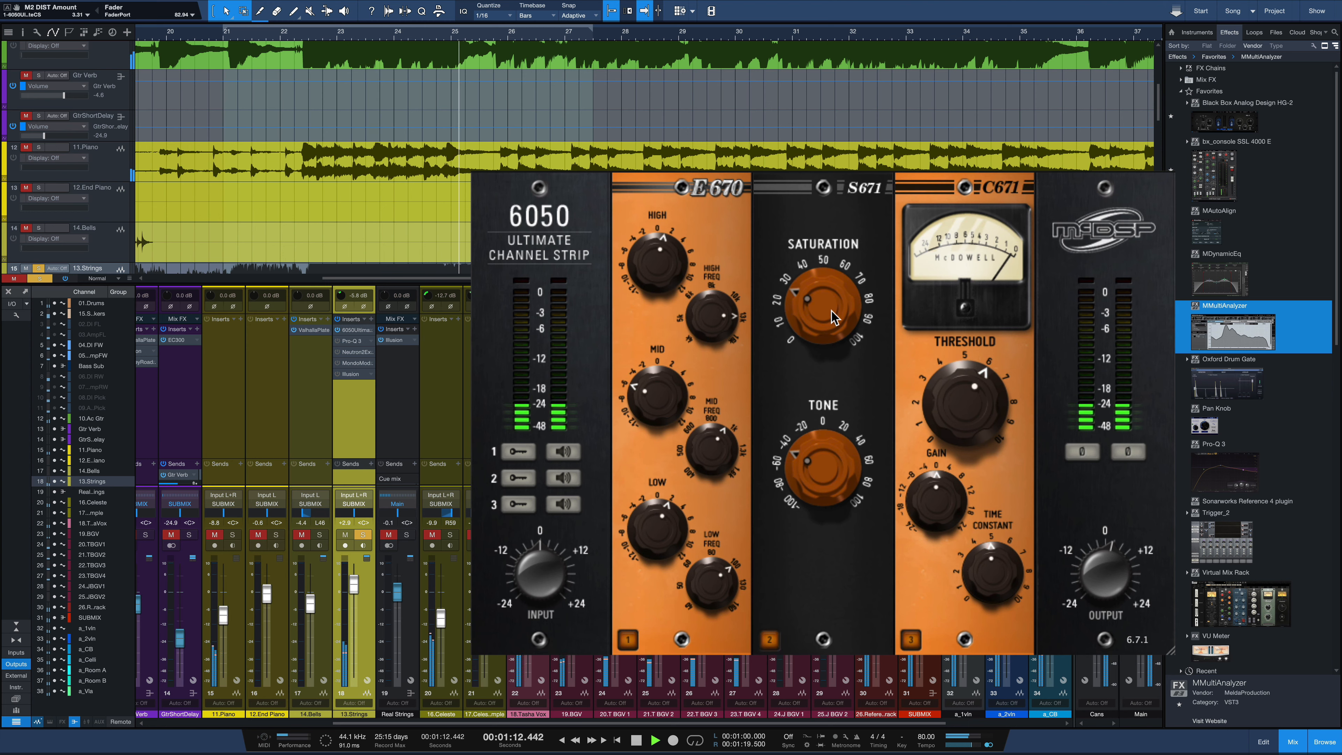
key(space)
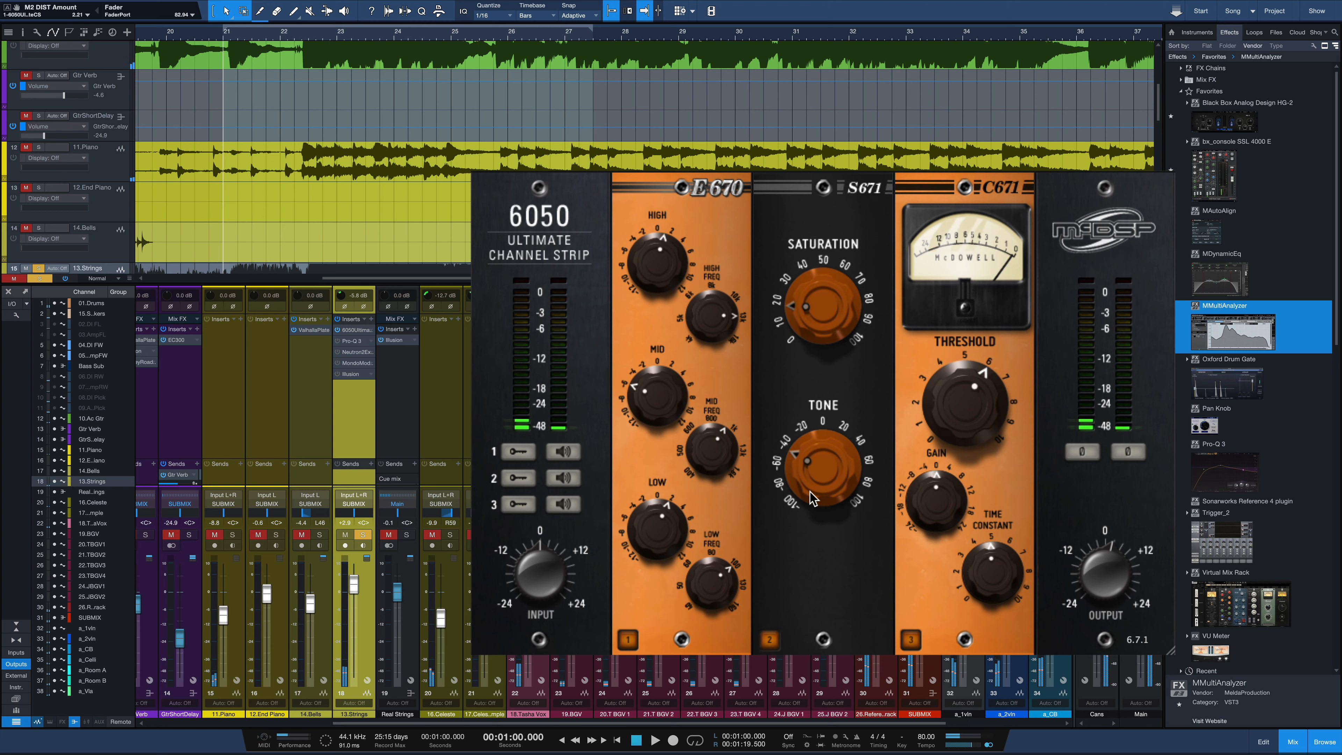
drag(816, 484, 804, 444)
Compare the strings with the readjusted S671 saturation module off and on during playback.
key(space)
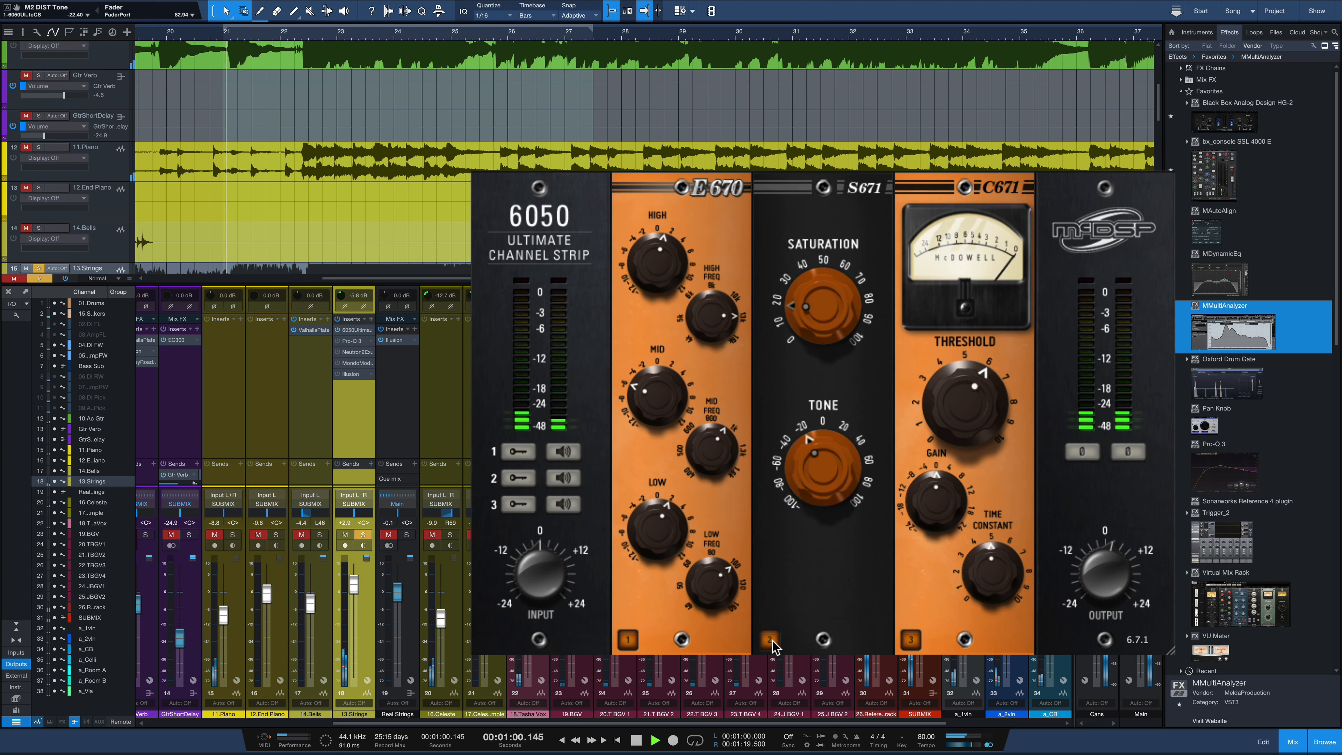
click(770, 641)
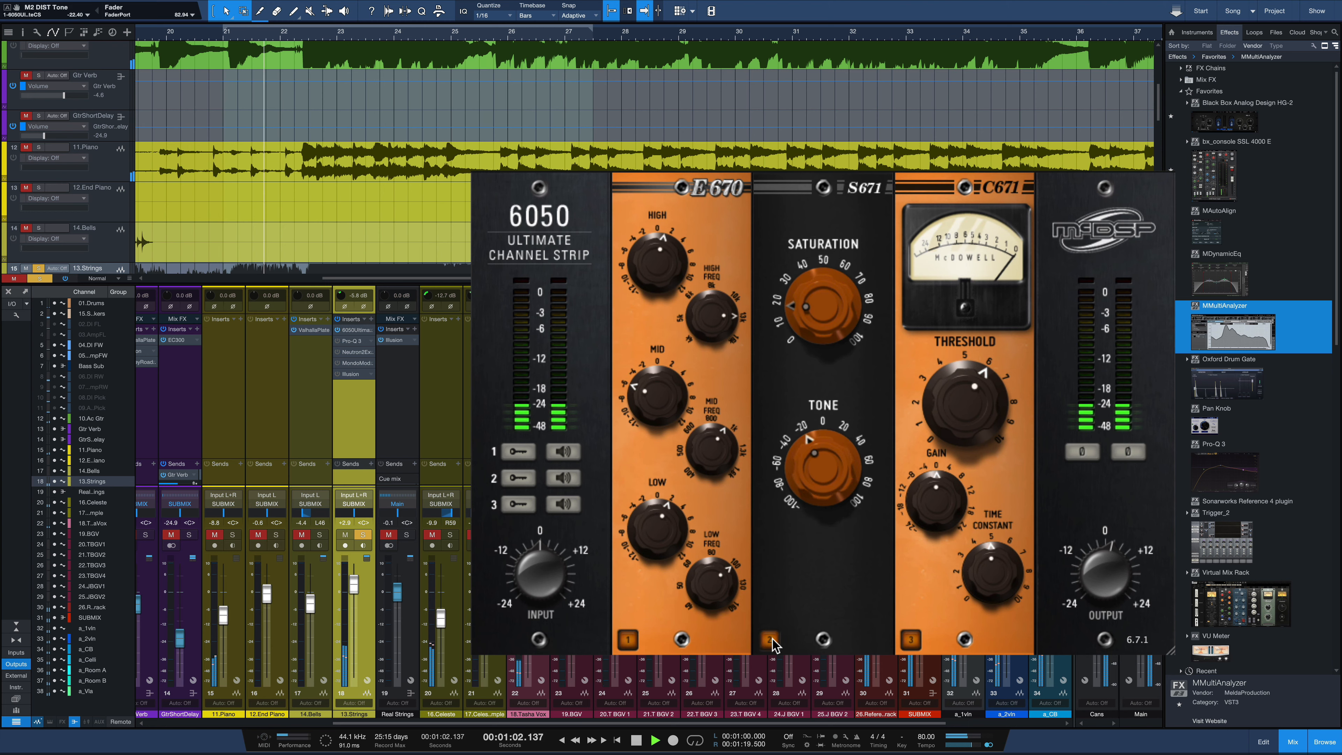
click(770, 640)
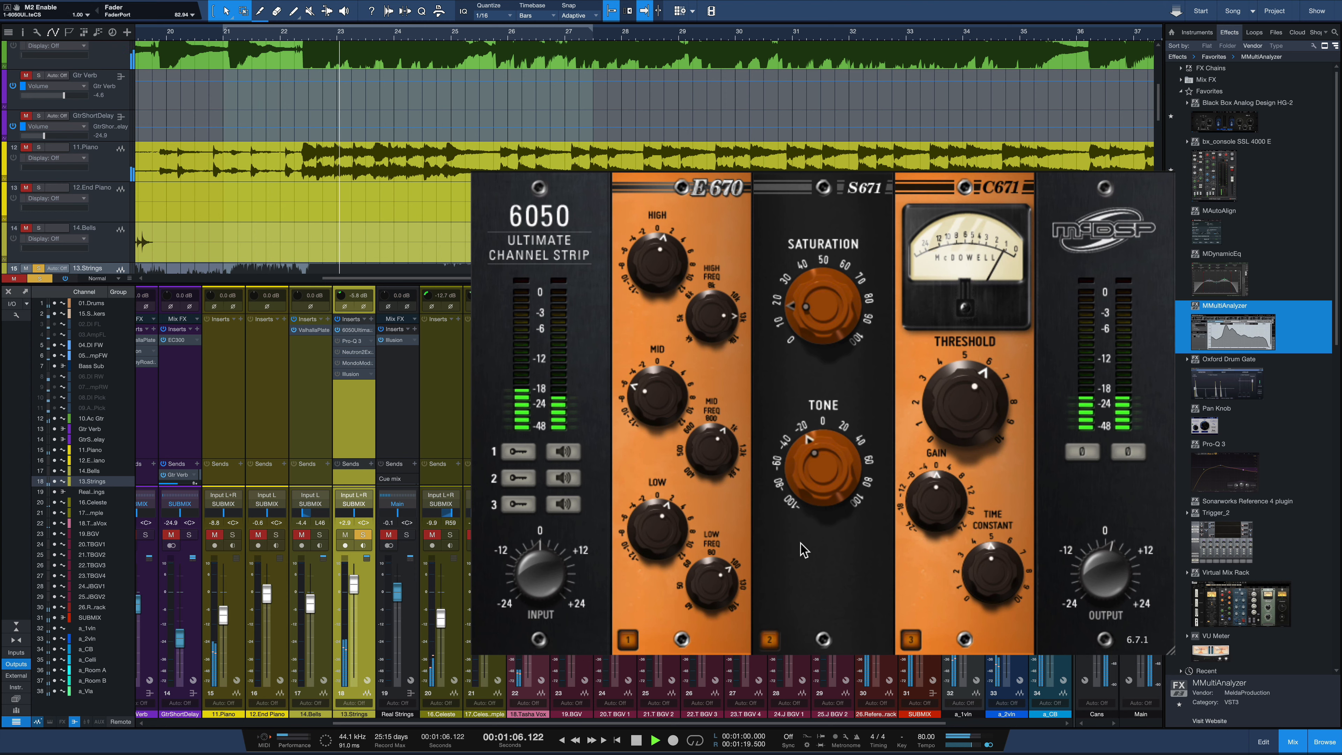
key(space)
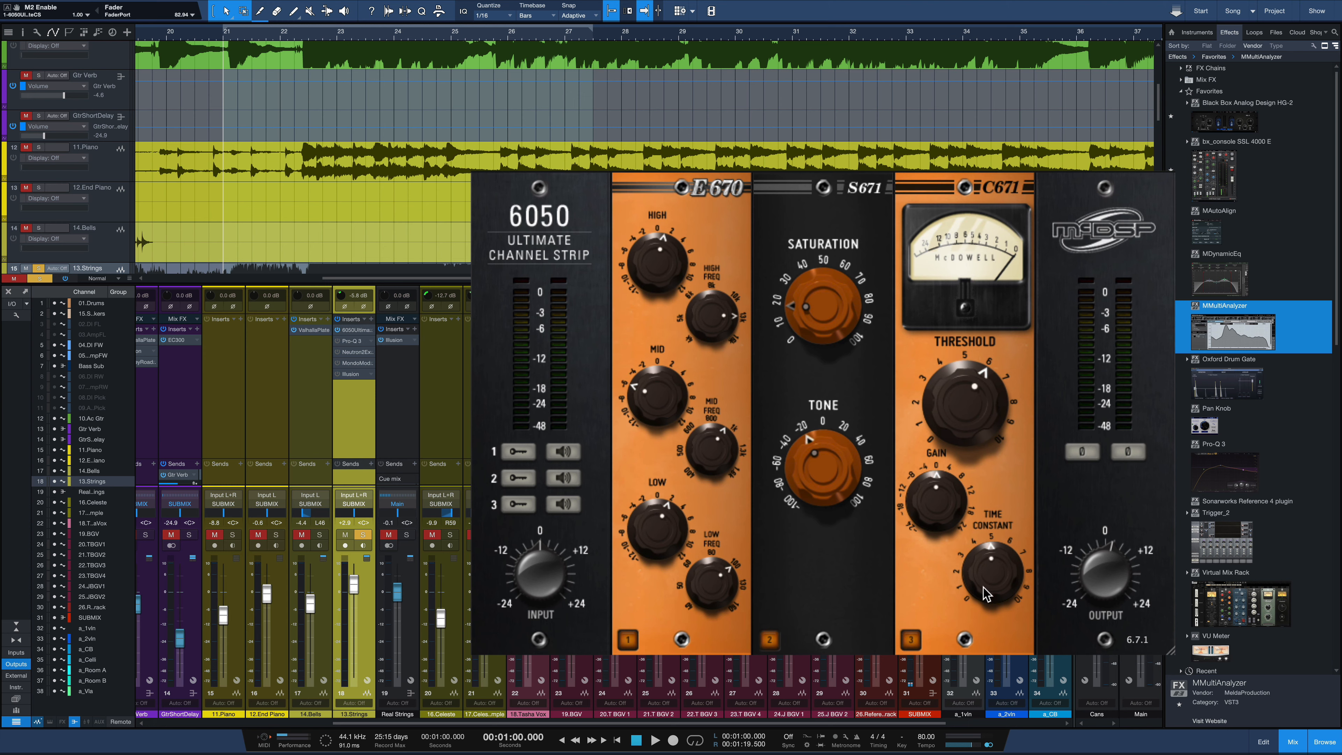
Compare the strings with the C671 compressor module off and on during playback.
key(space)
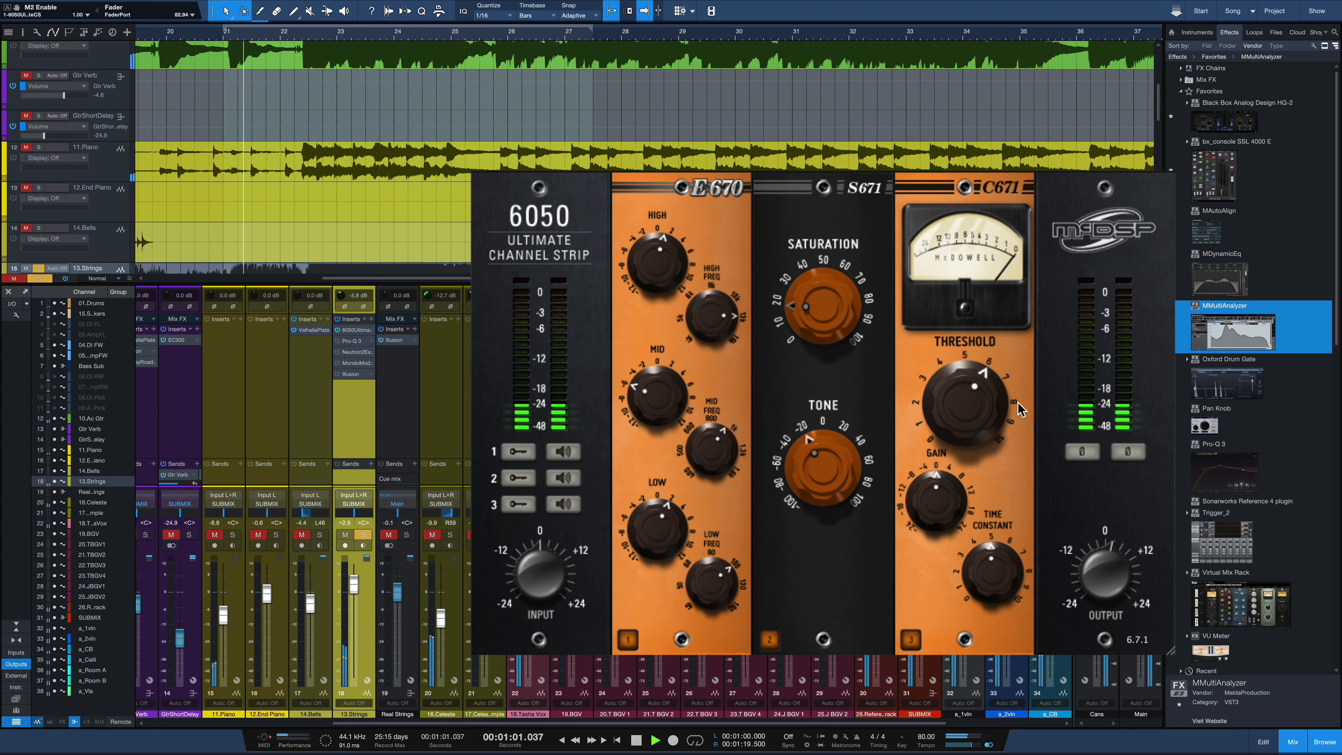
click(911, 641)
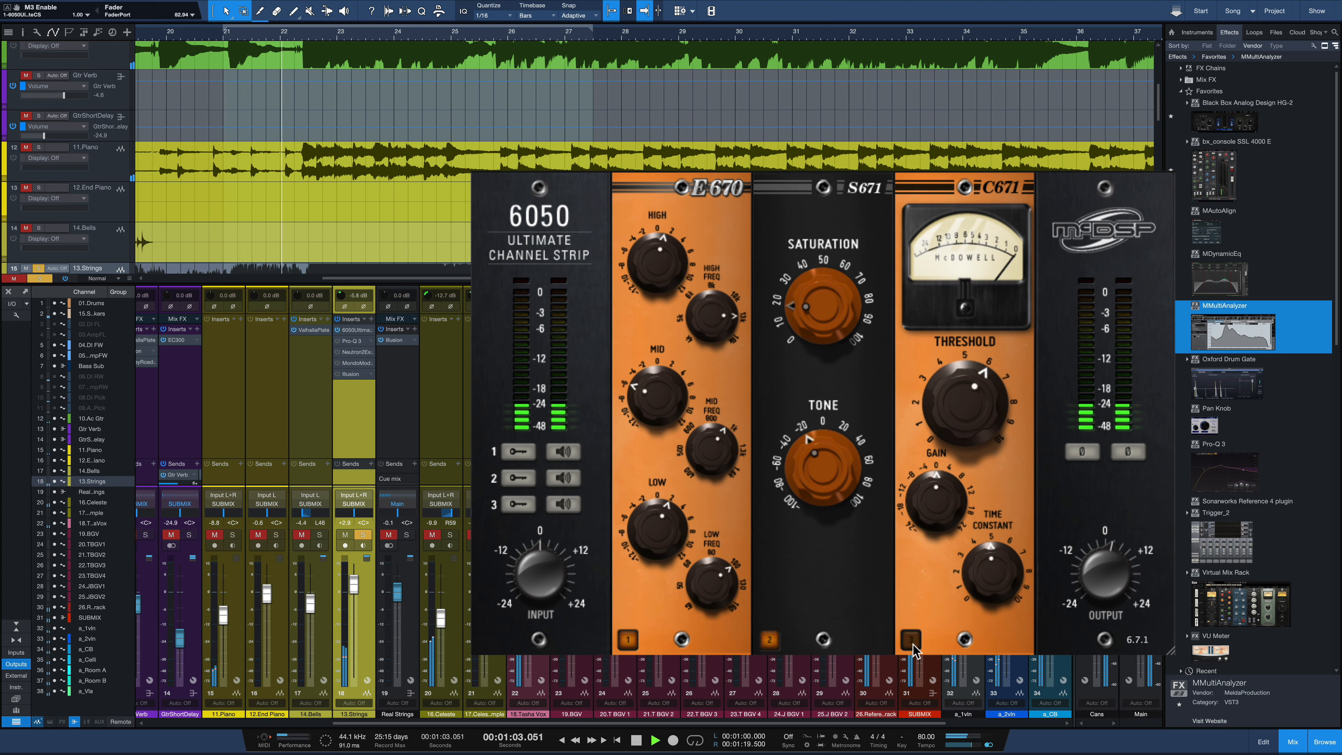
click(912, 641)
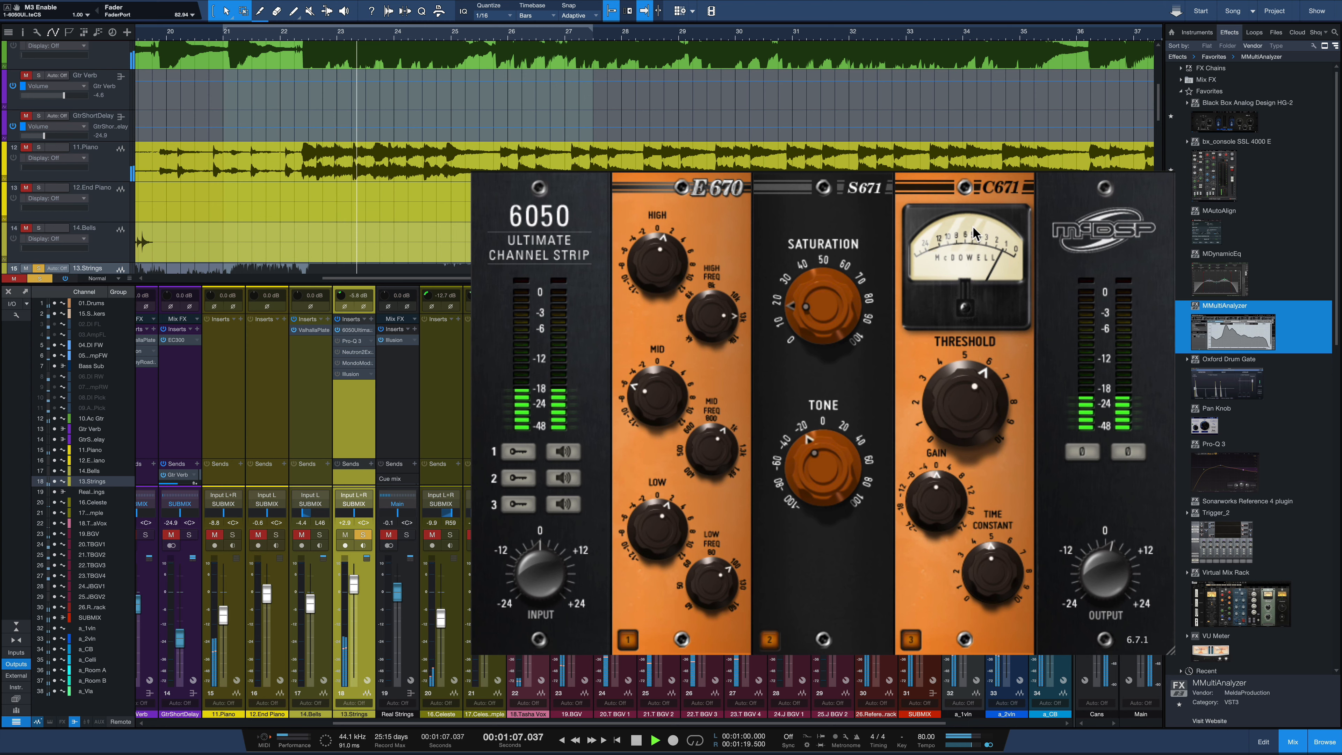
key(space)
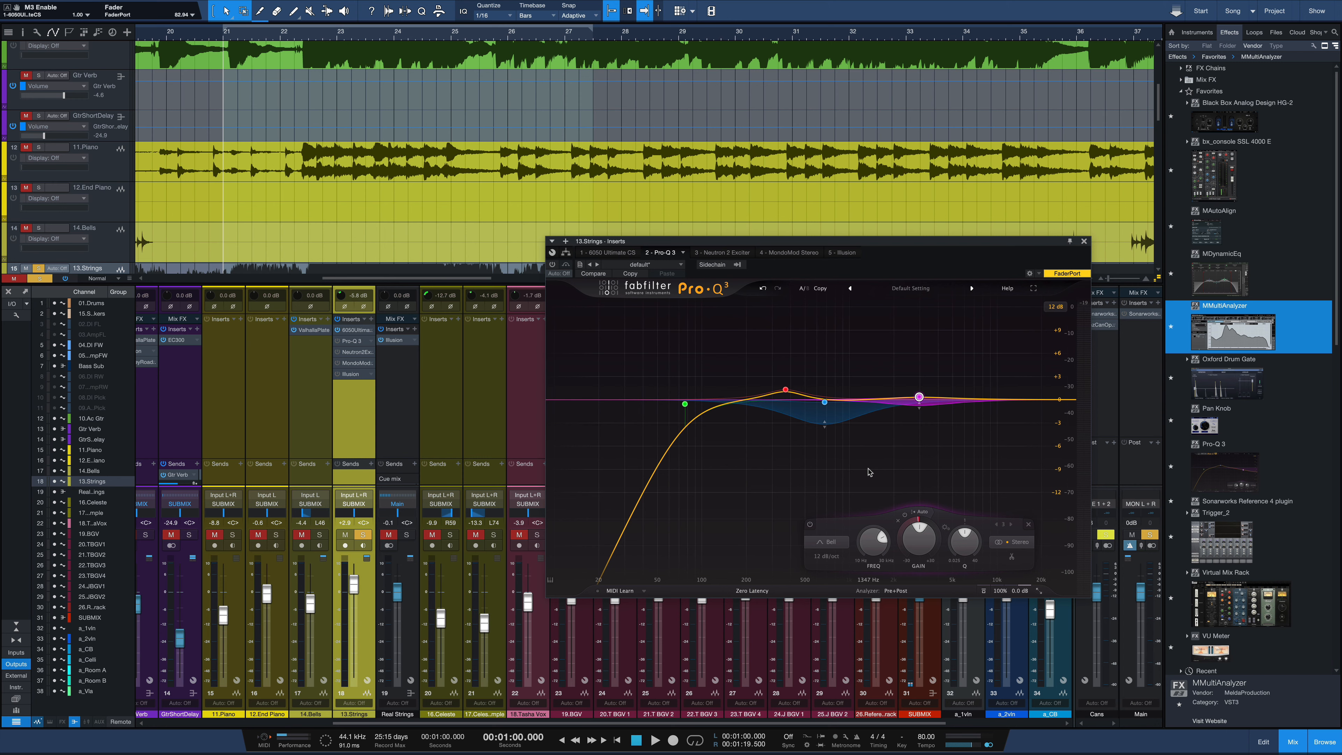
Activate the Pro-Q 3 insert on 13.Strings and play the strings with its bypass on, and again with it off.
click(552, 264)
key(space)
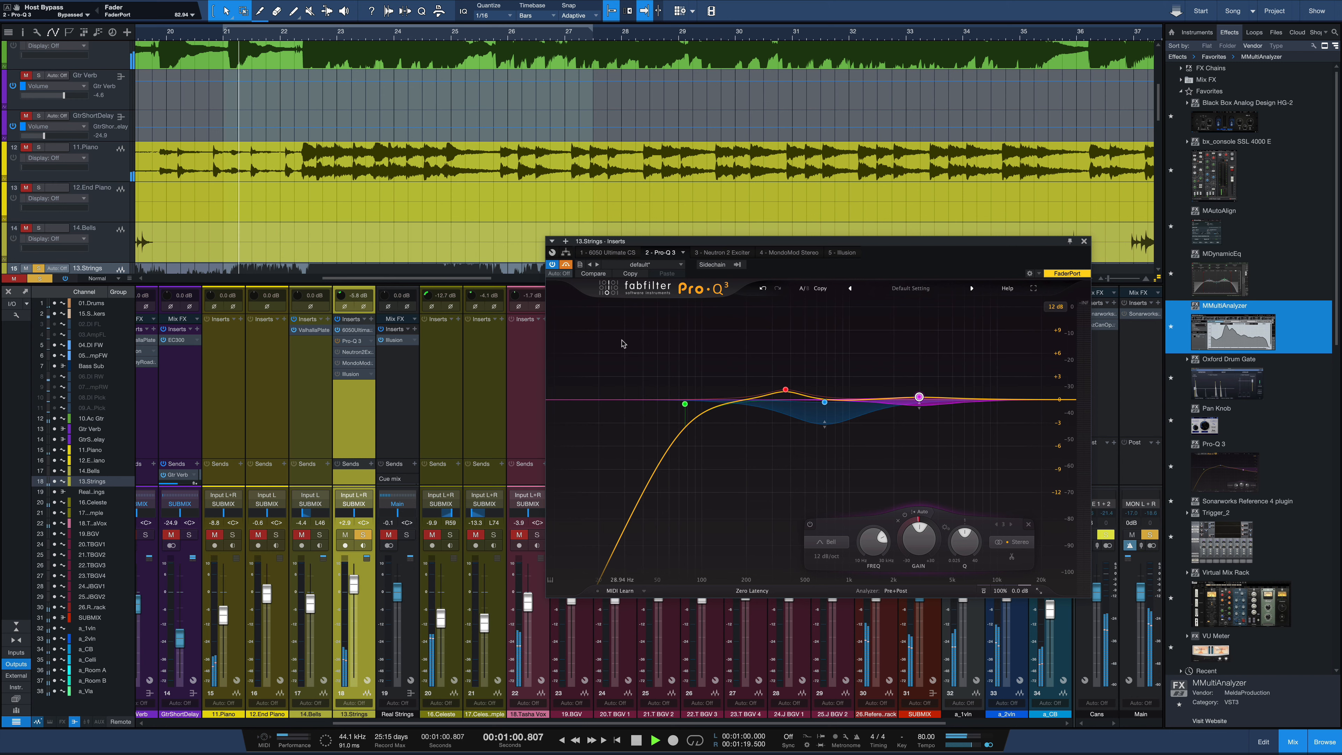
key(space)
click(568, 268)
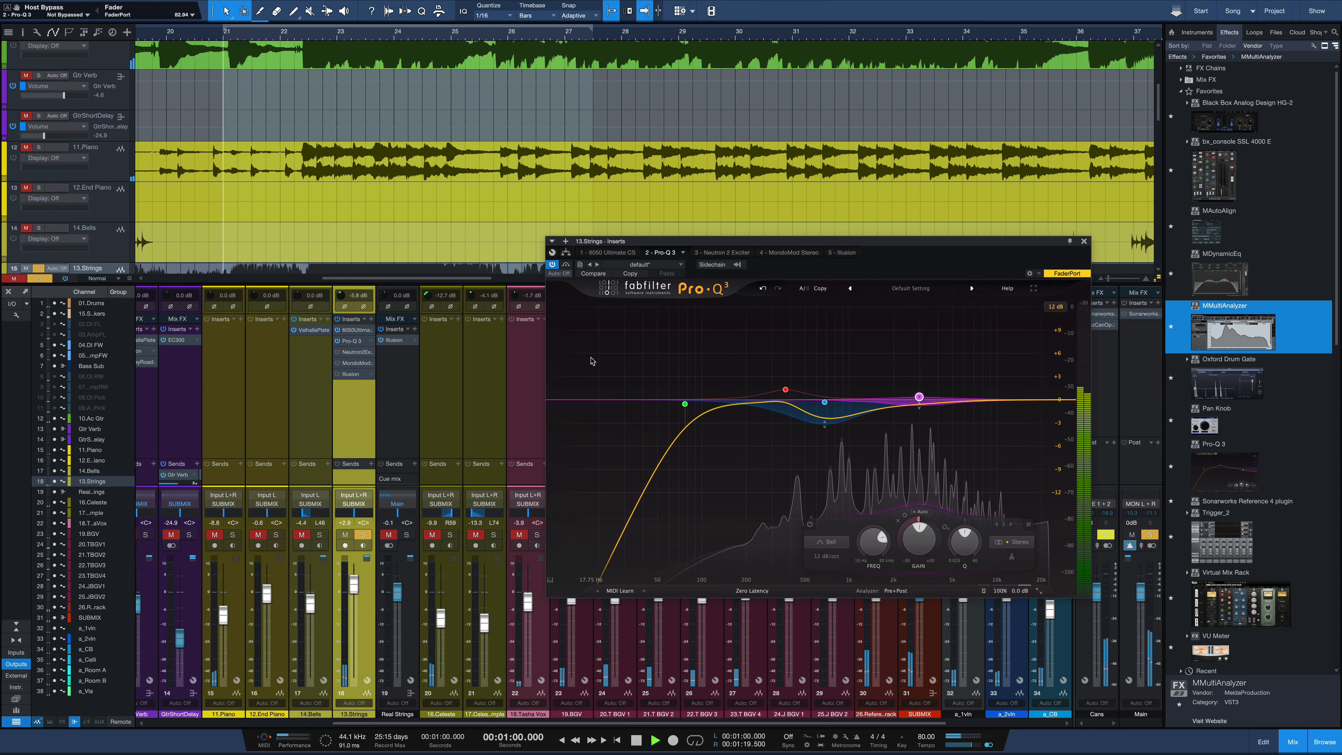
key(space)
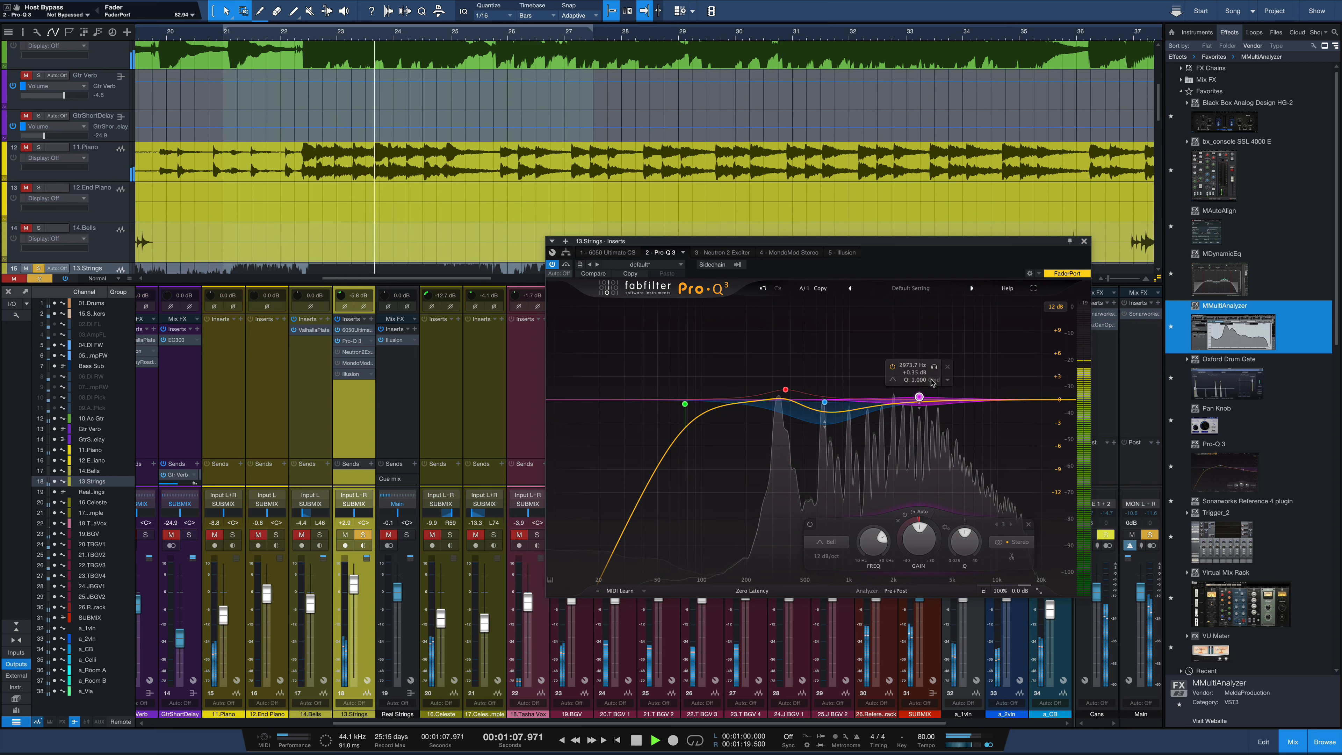
Stop playback and open the Neutron 2 Exciter insert on 13.Strings, dismissing its preset list without choosing a preset.
key(space)
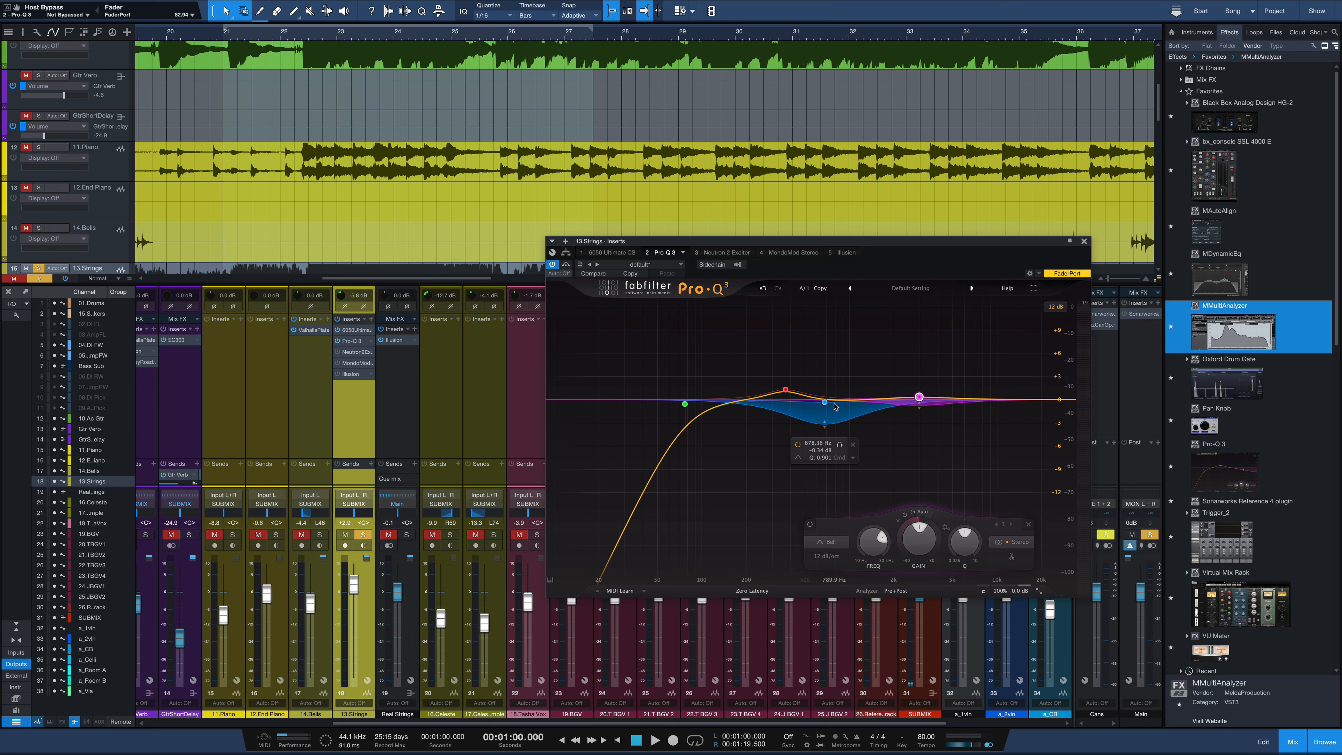
mouse_move(785, 389)
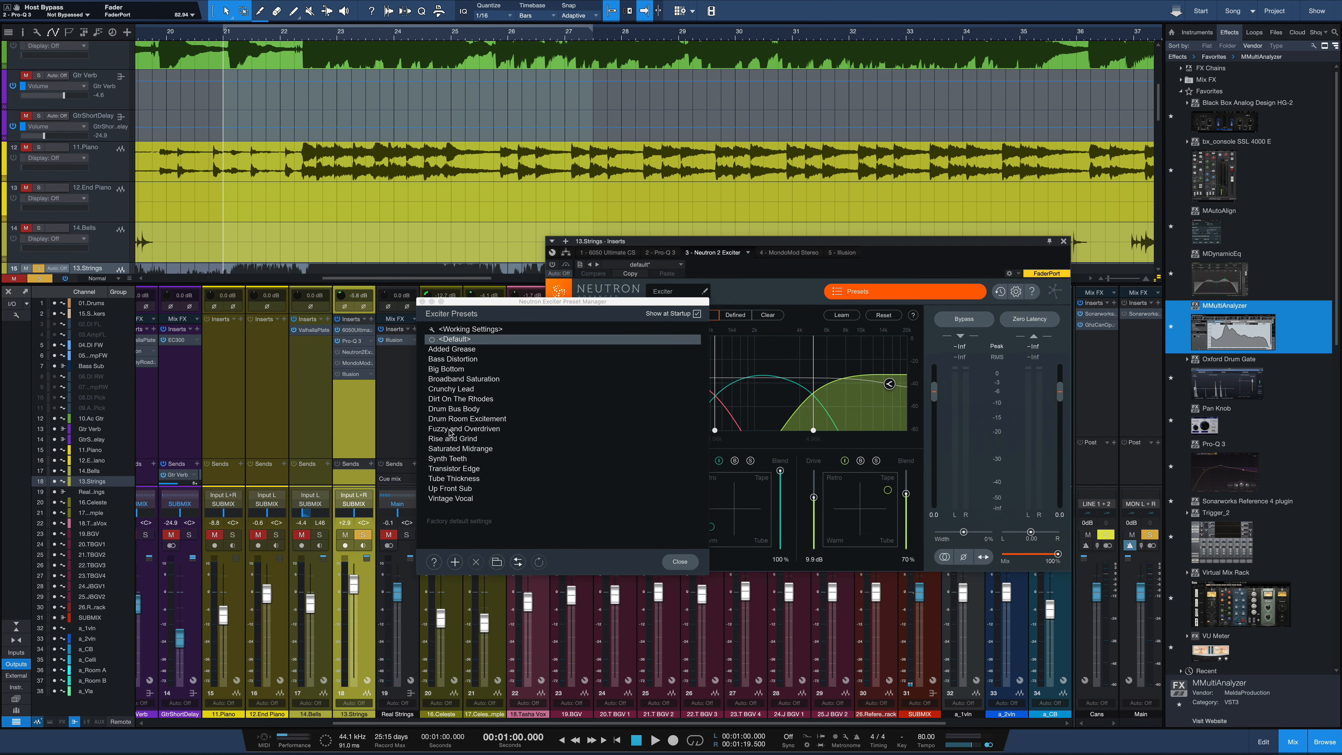
click(678, 562)
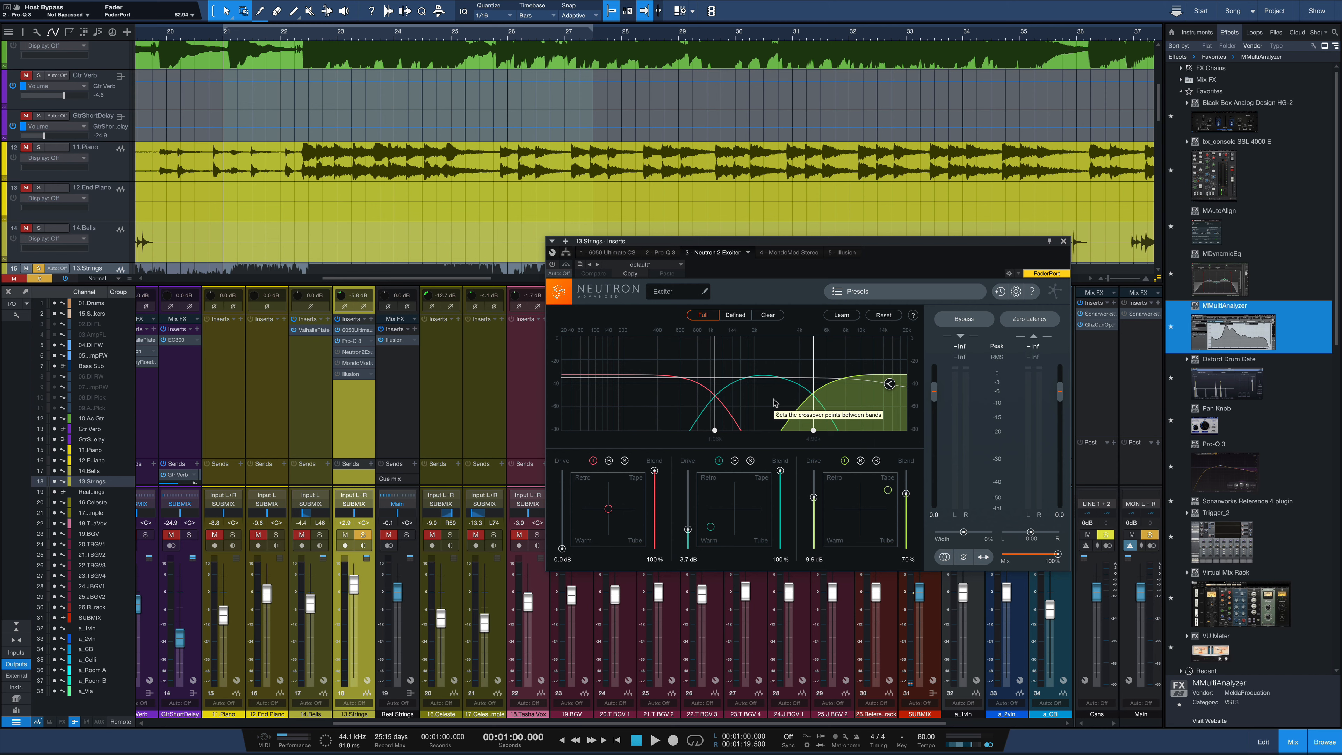
Activate the Neutron 2 Exciter insert and play the strings with its bypass on, and again with it off.
click(552, 265)
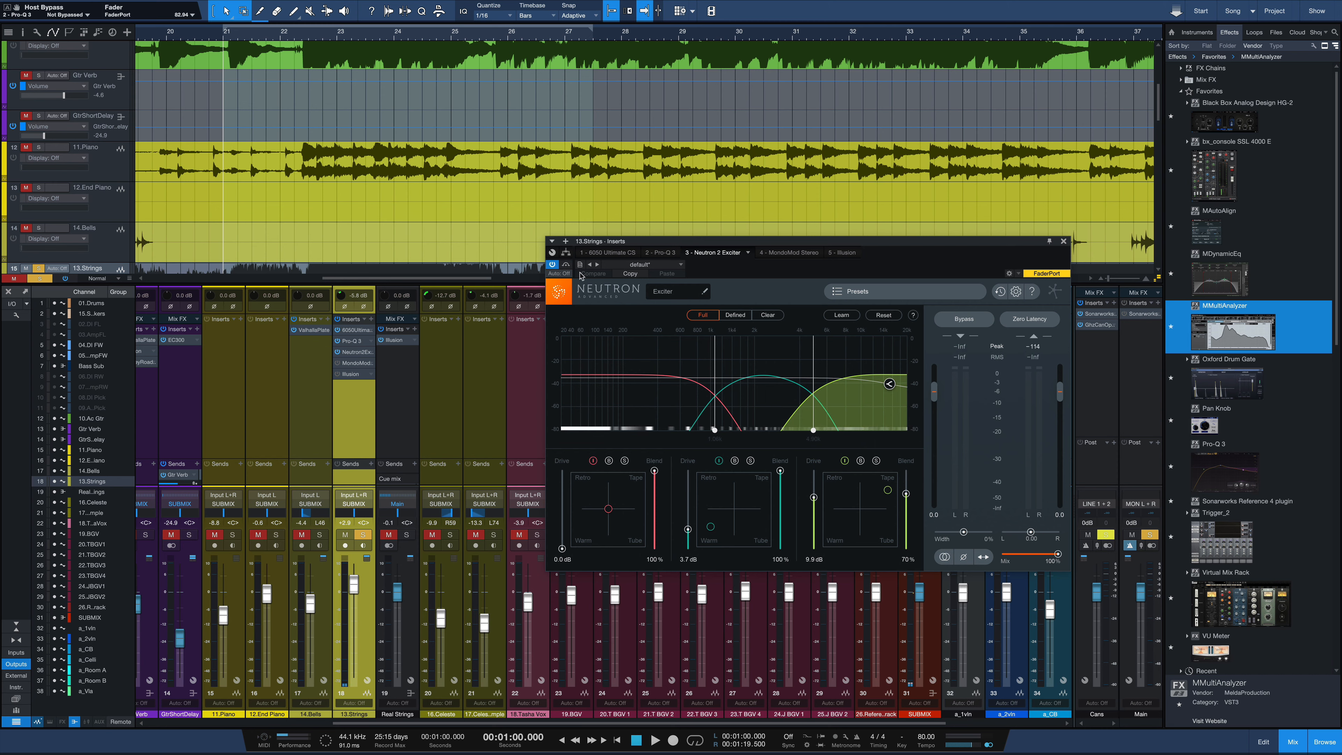
click(568, 264)
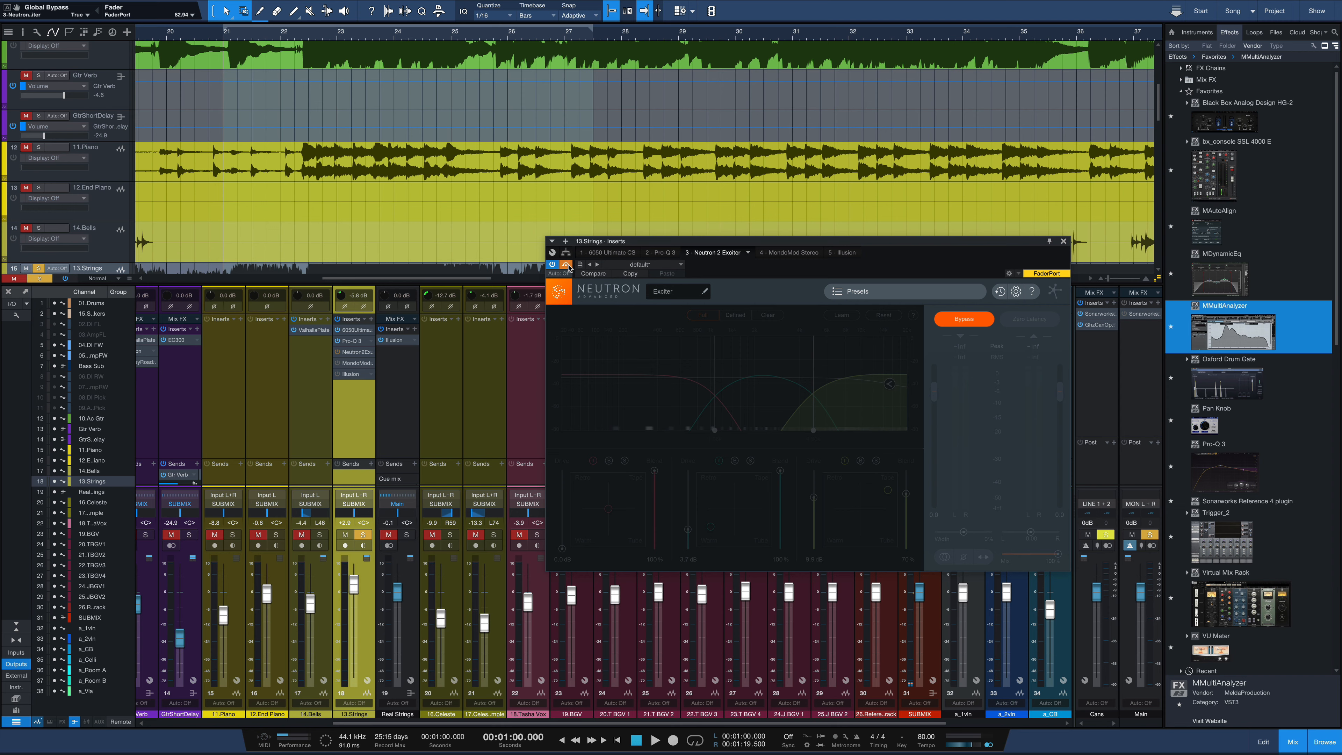
key(space)
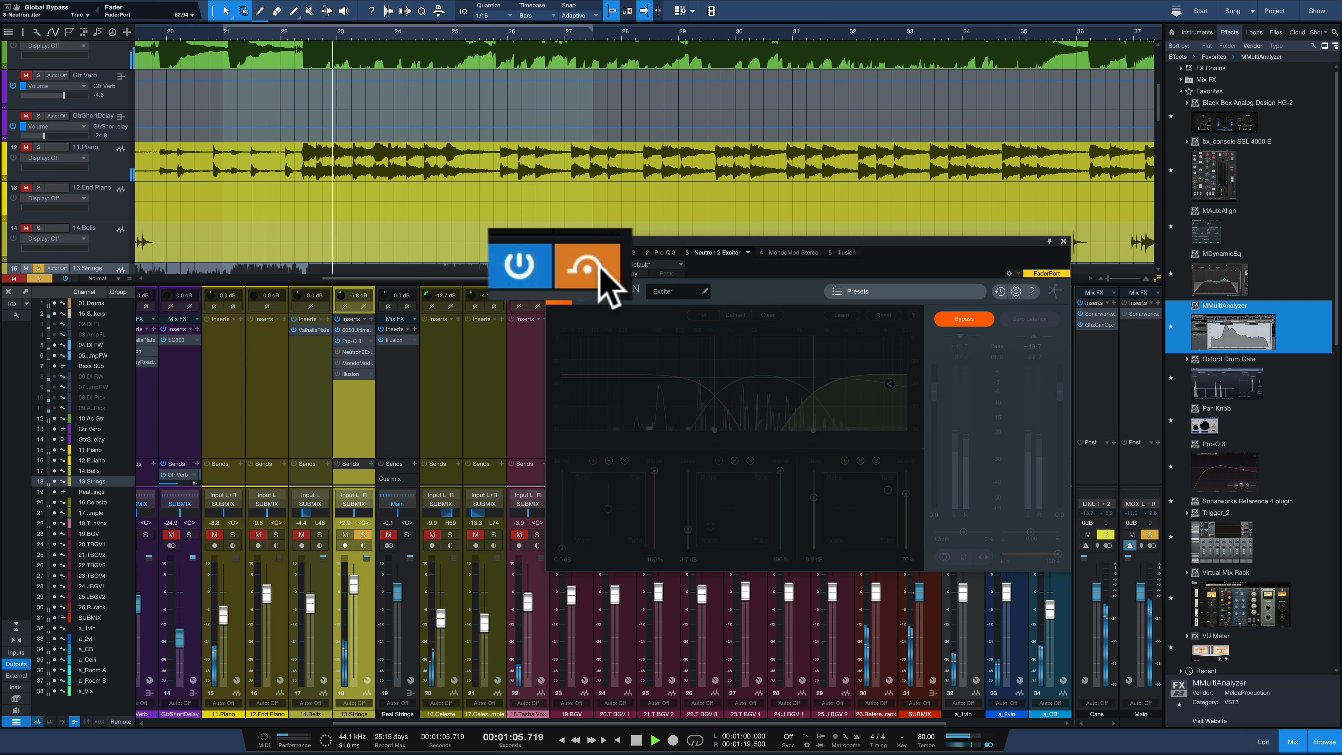
click(600, 264)
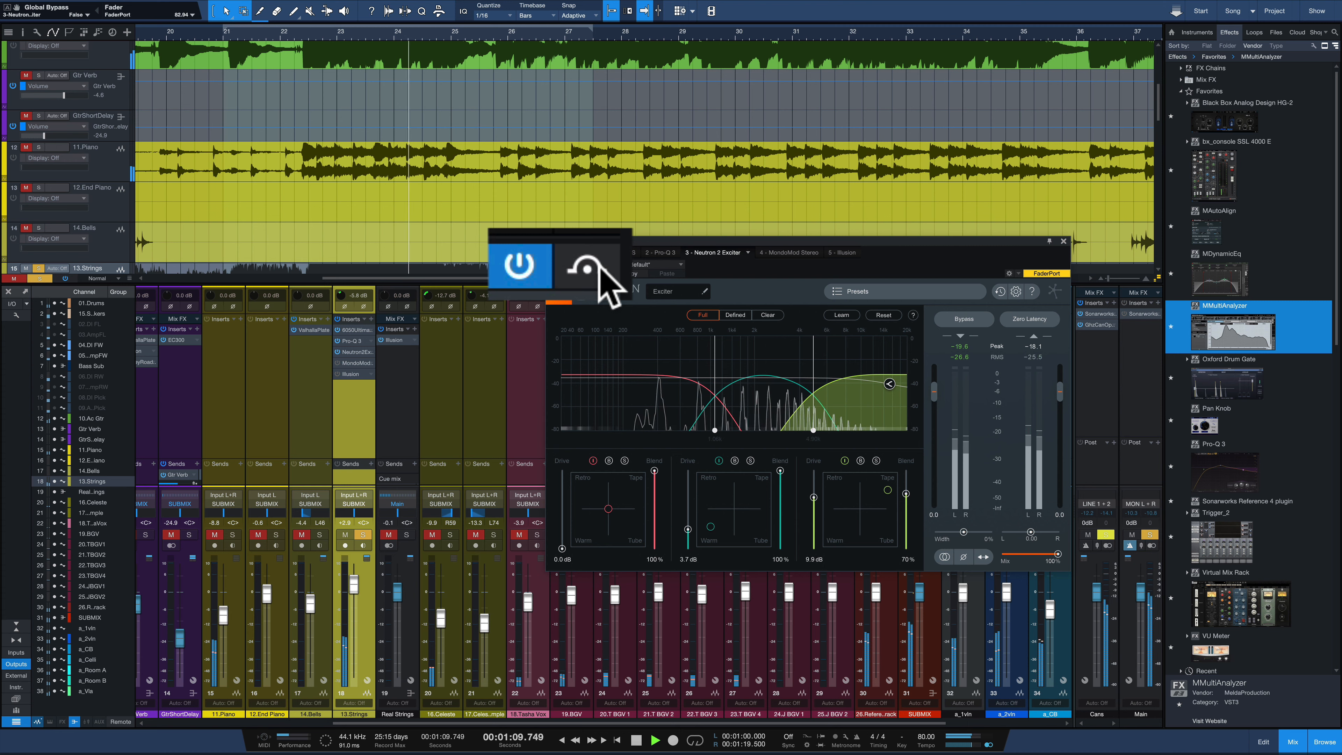
key(space)
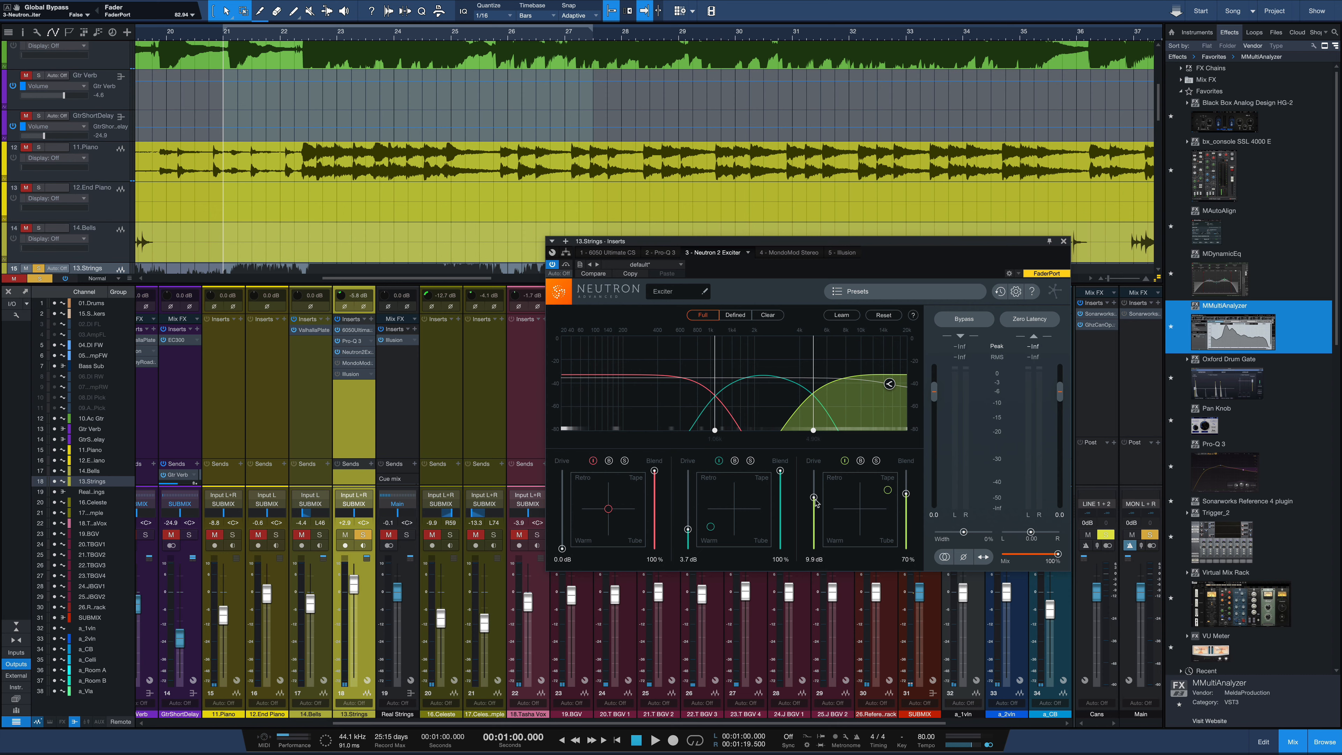
Lower the exciter's high-band drive to 7.8 dB and compare the strings with its bypass on and off during playback.
drag(816, 503, 816, 511)
key(space)
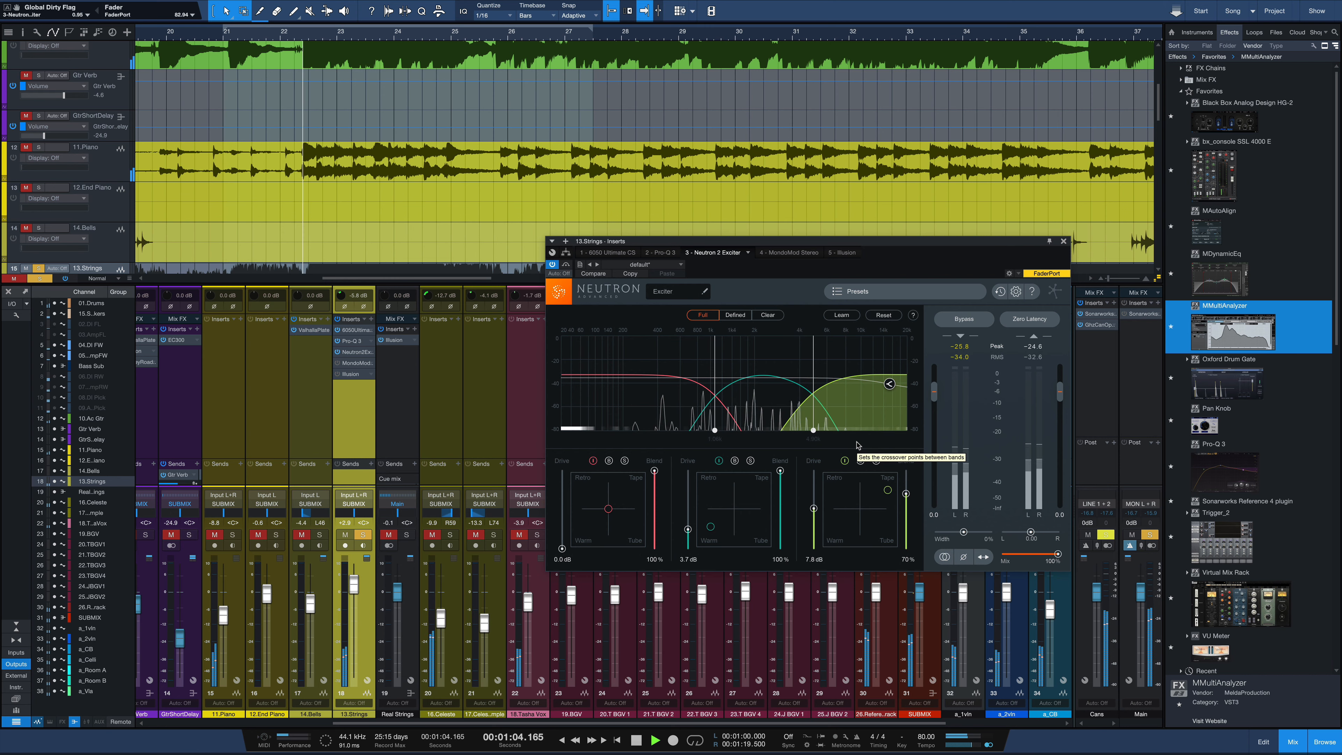
click(960, 321)
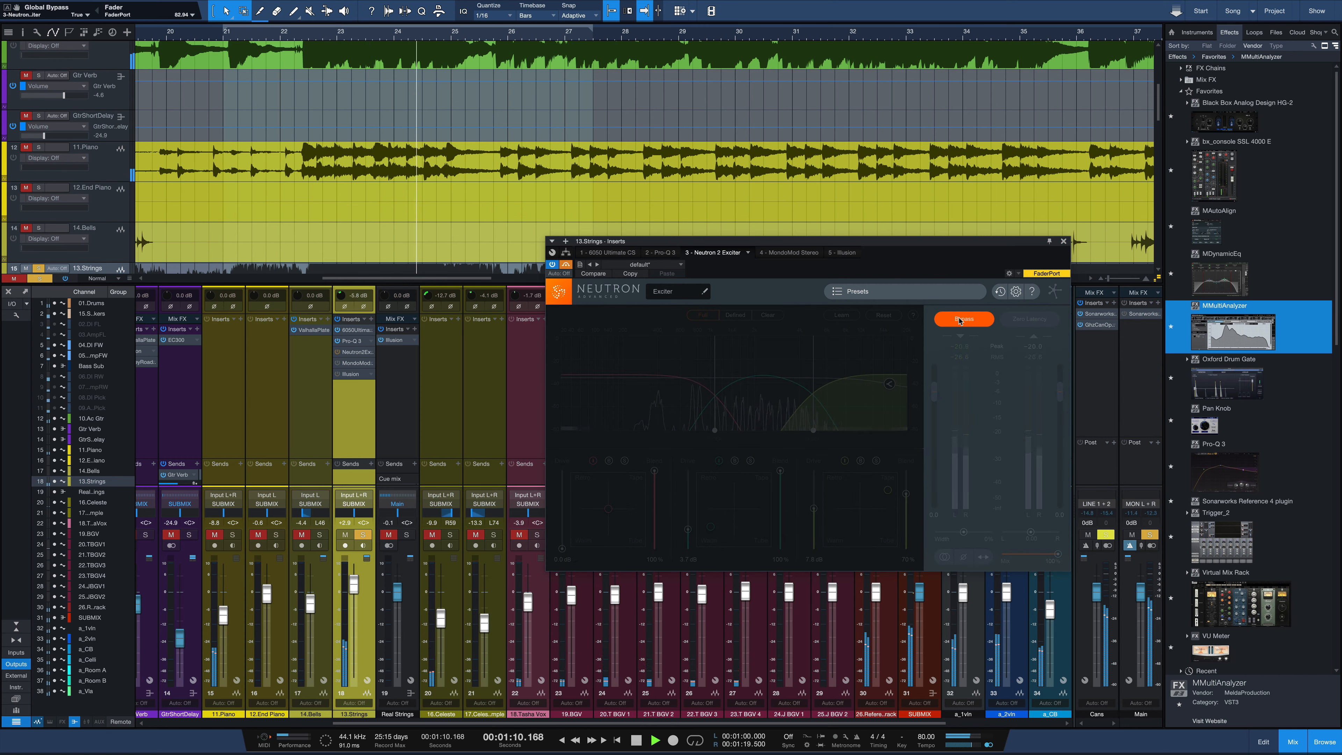
click(960, 321)
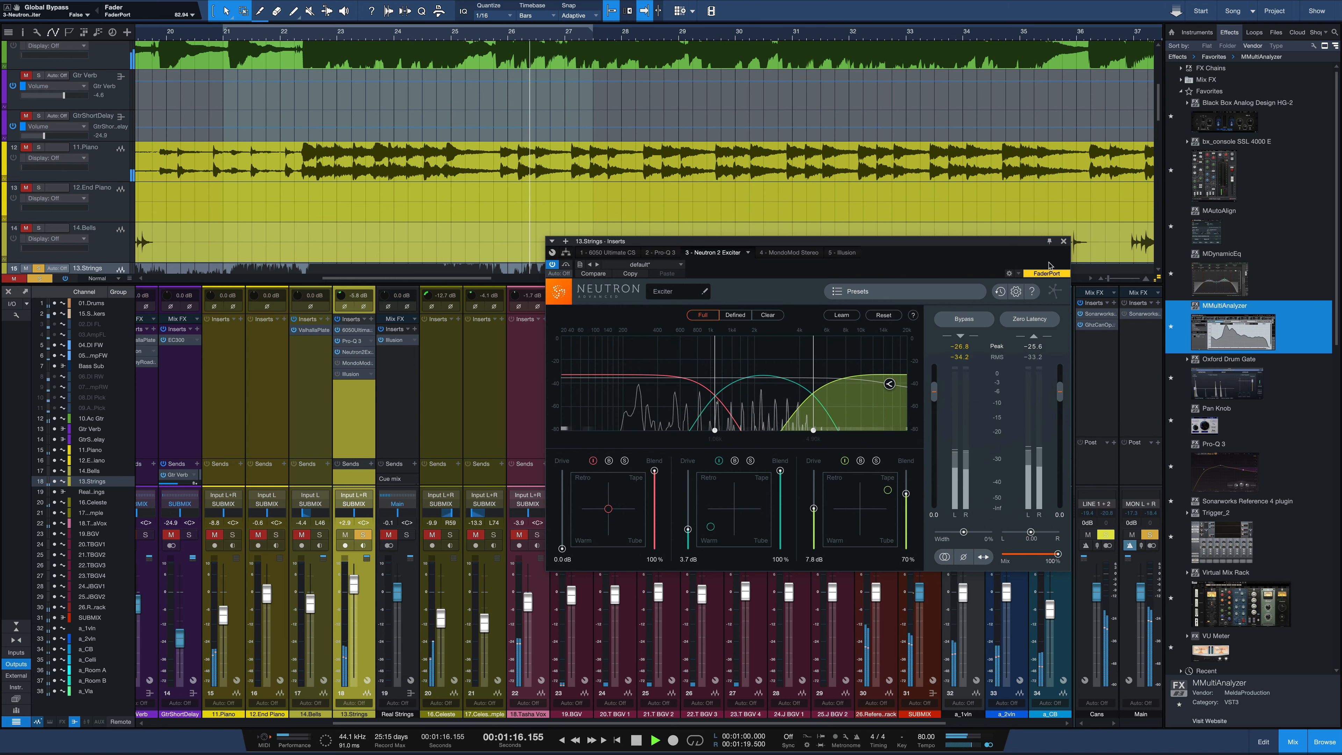
key(space)
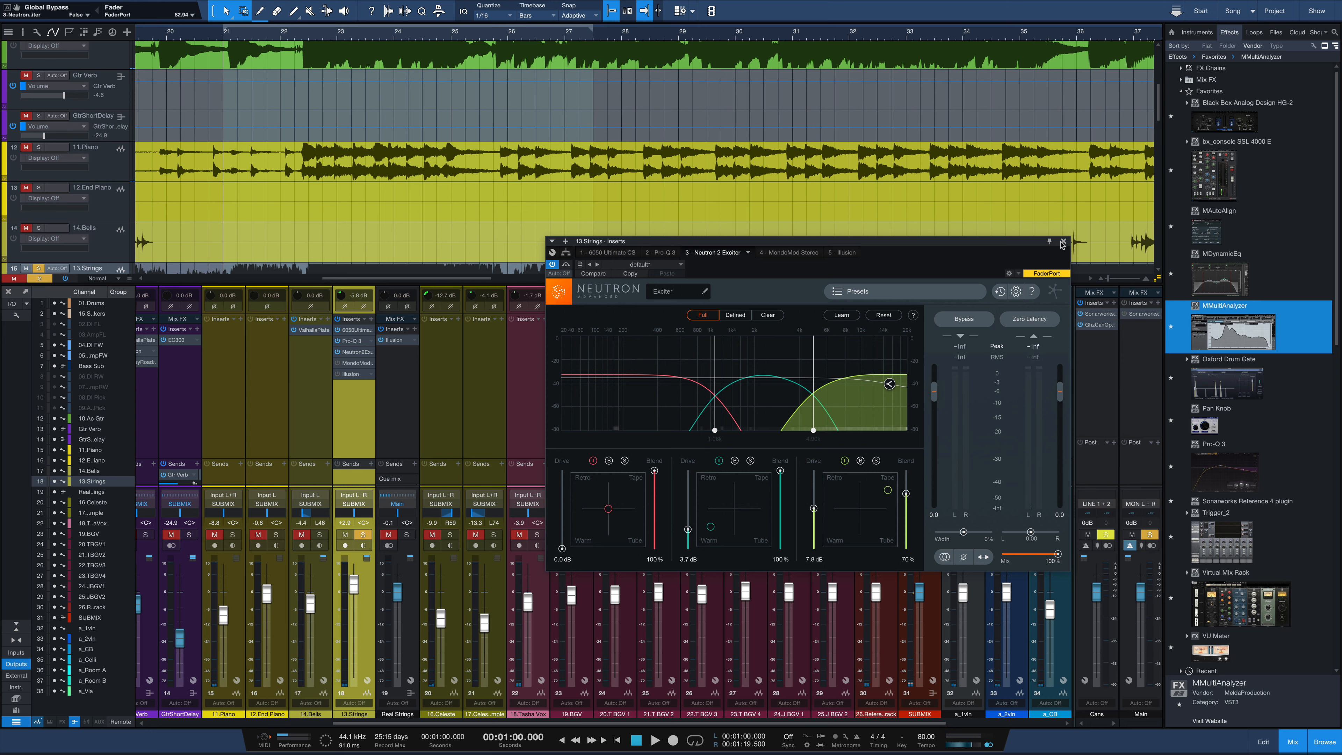
Open the MondoMod Stereo insert and, while the strings play, push its mix to 100% and bring it back down to 6%.
click(790, 253)
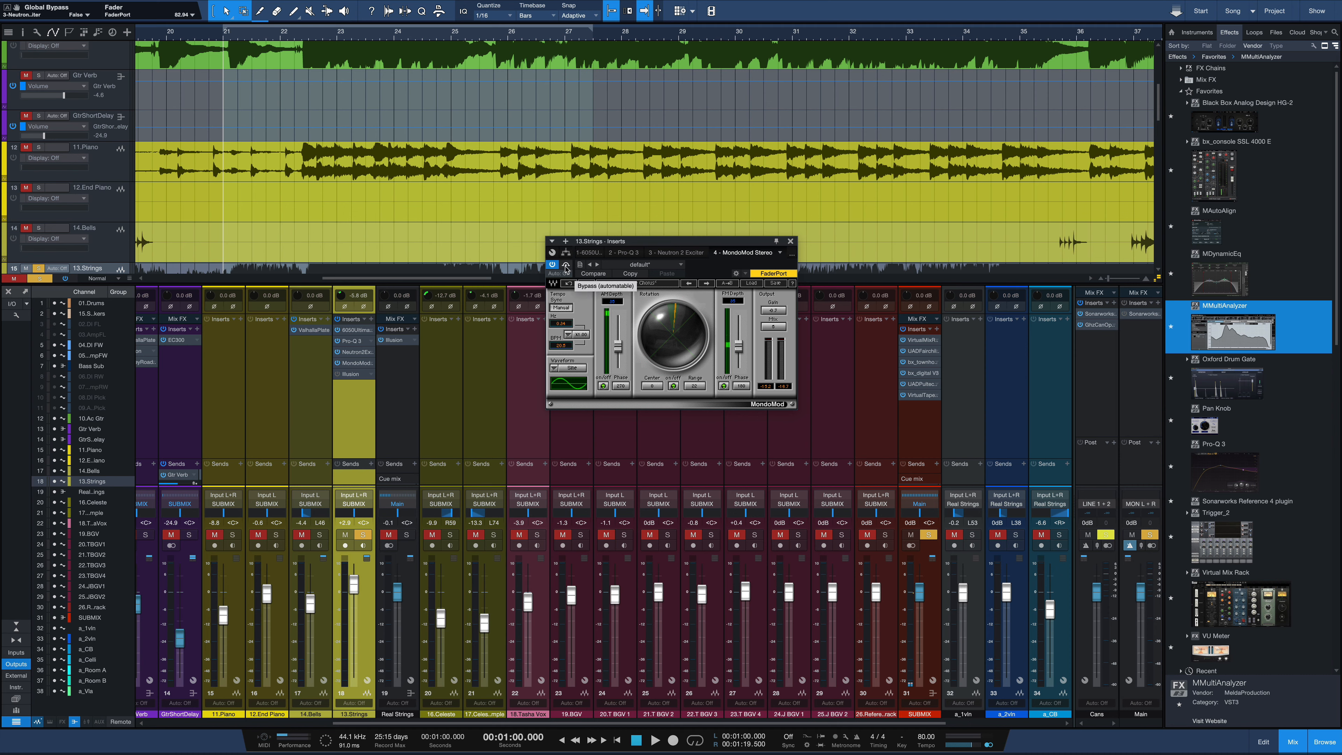
key(space)
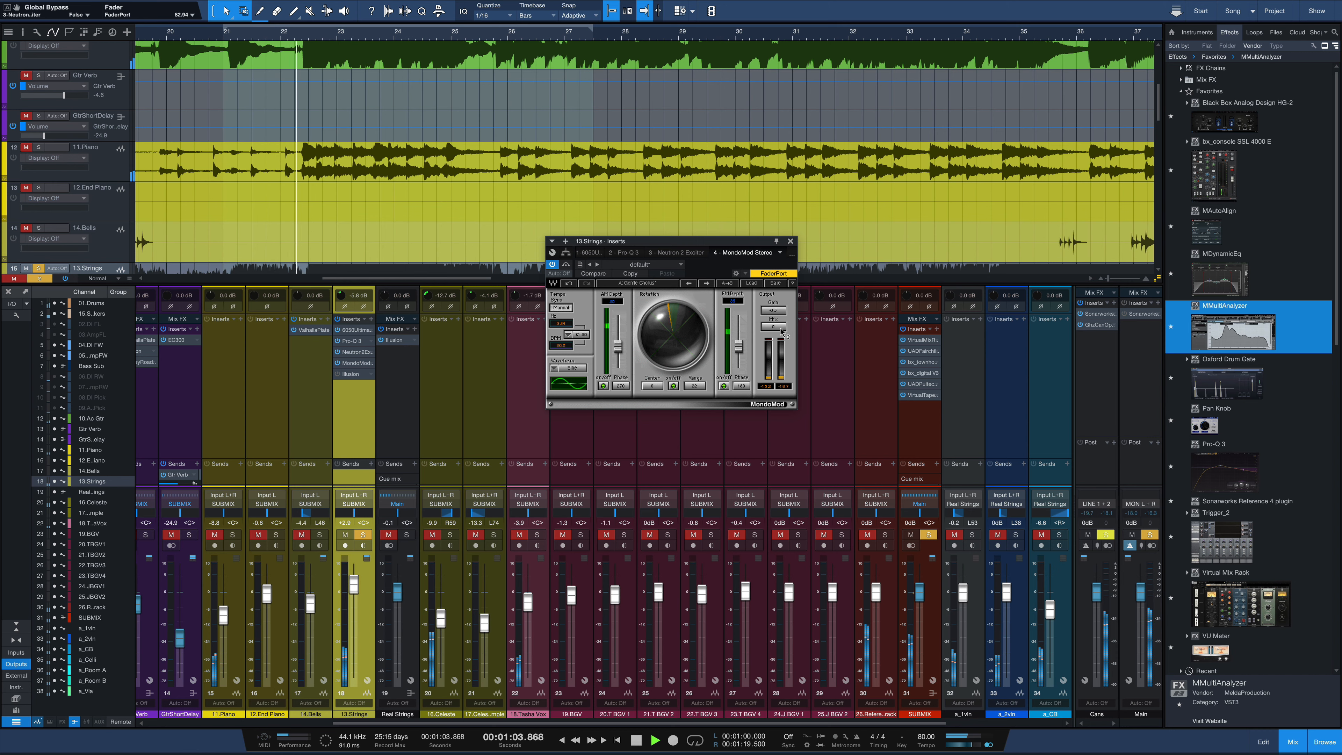
drag(780, 327, 781, 275)
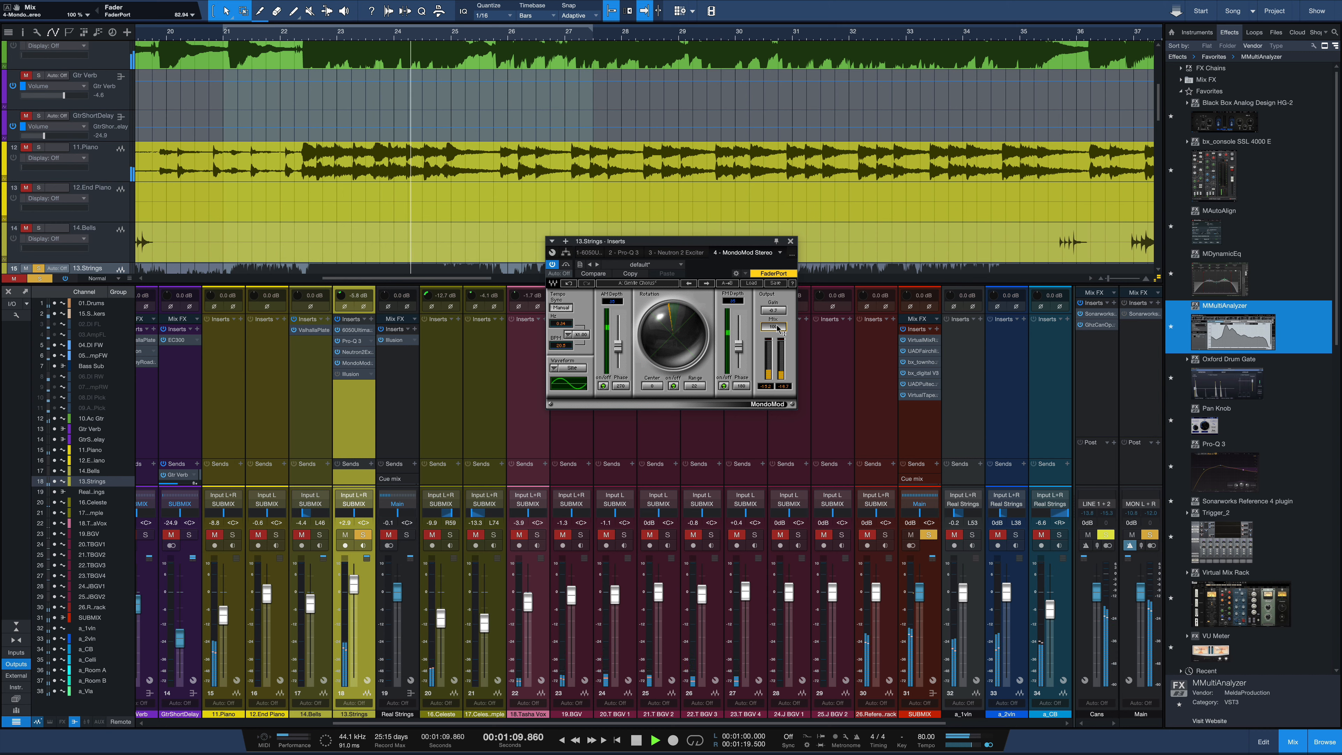
mouse_move(777, 328)
mouse_down()
mouse_move(777, 374)
mouse_move(777, 320)
mouse_up()
key(space)
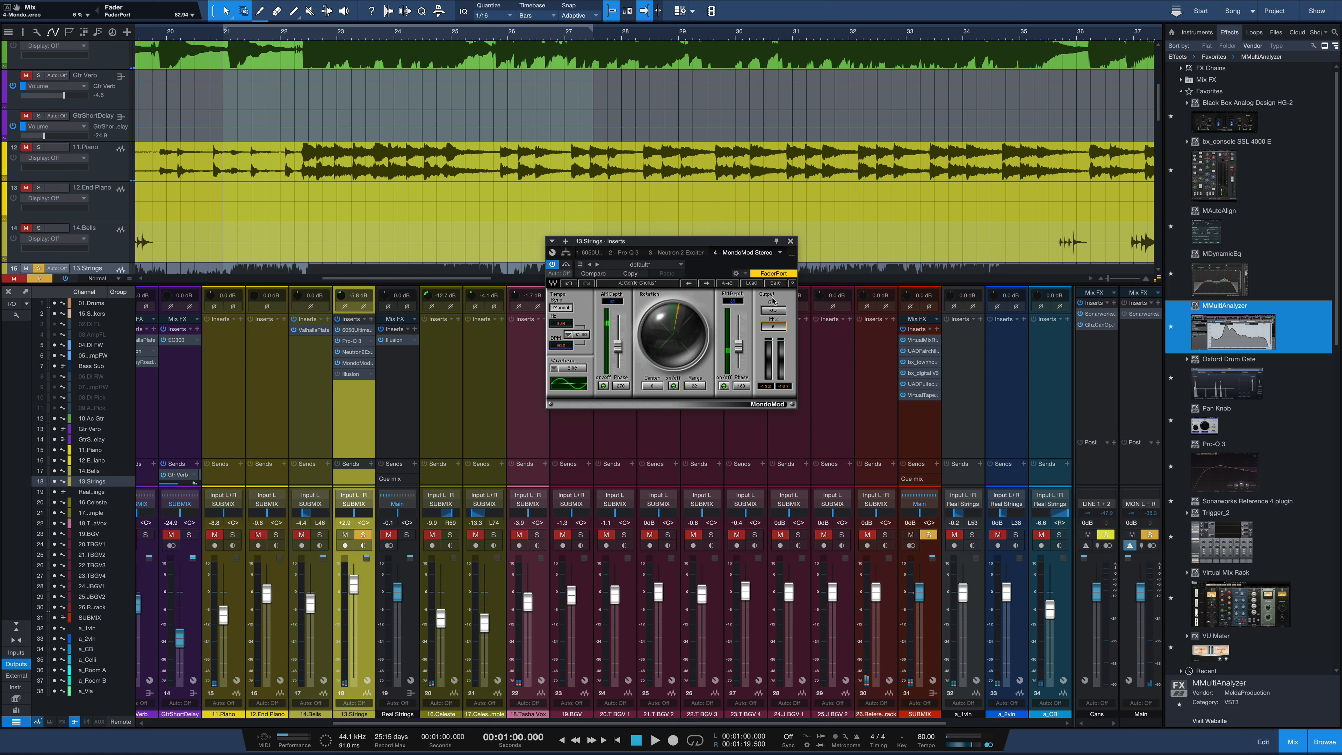
Open the active Illusion reverb insert on 13.Strings and play the strings with its bypass on, and again with it off.
click(353, 375)
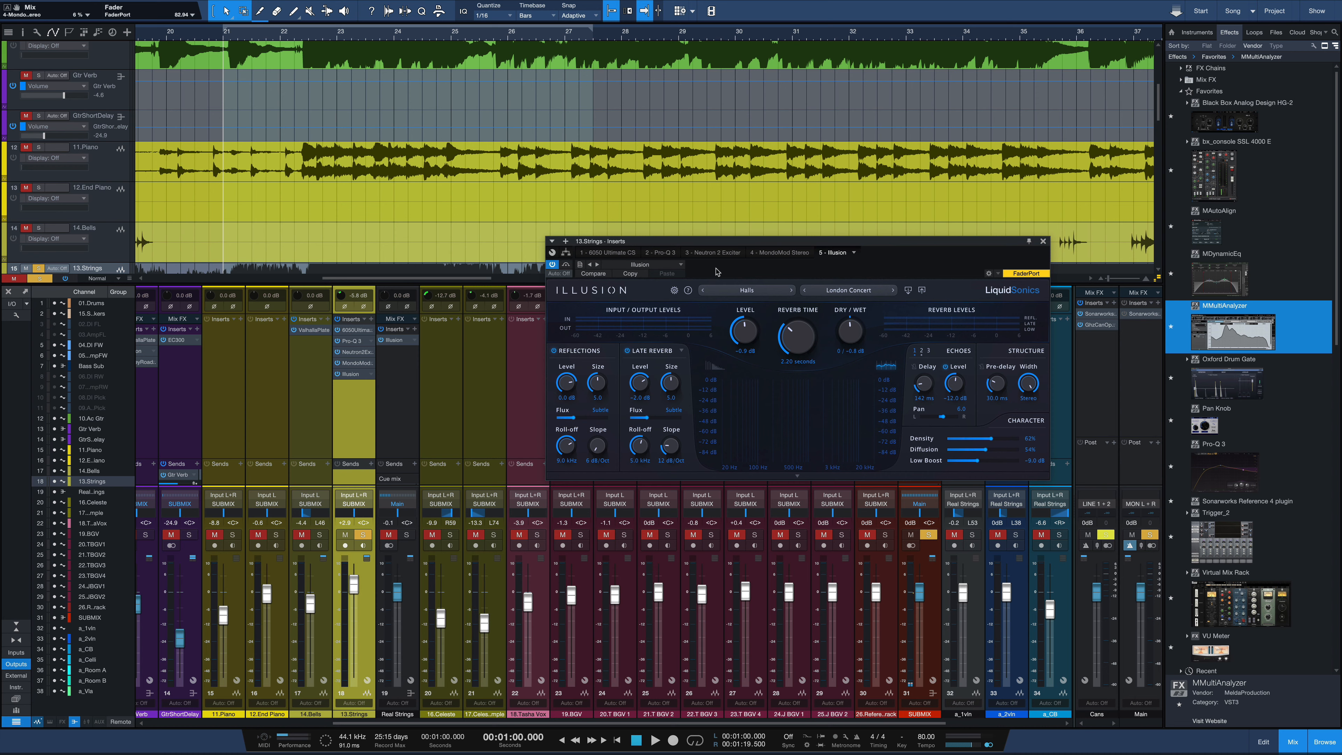
drag(884, 247, 793, 256)
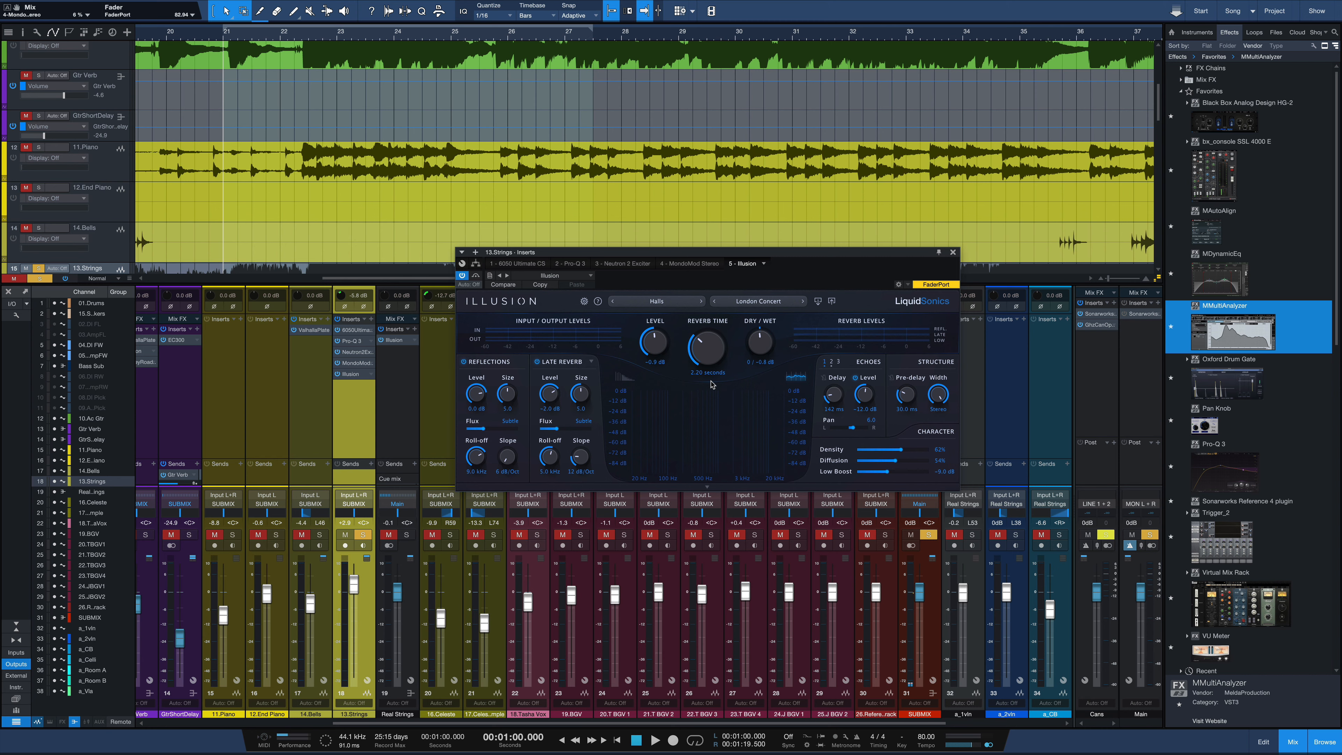
click(475, 277)
key(space)
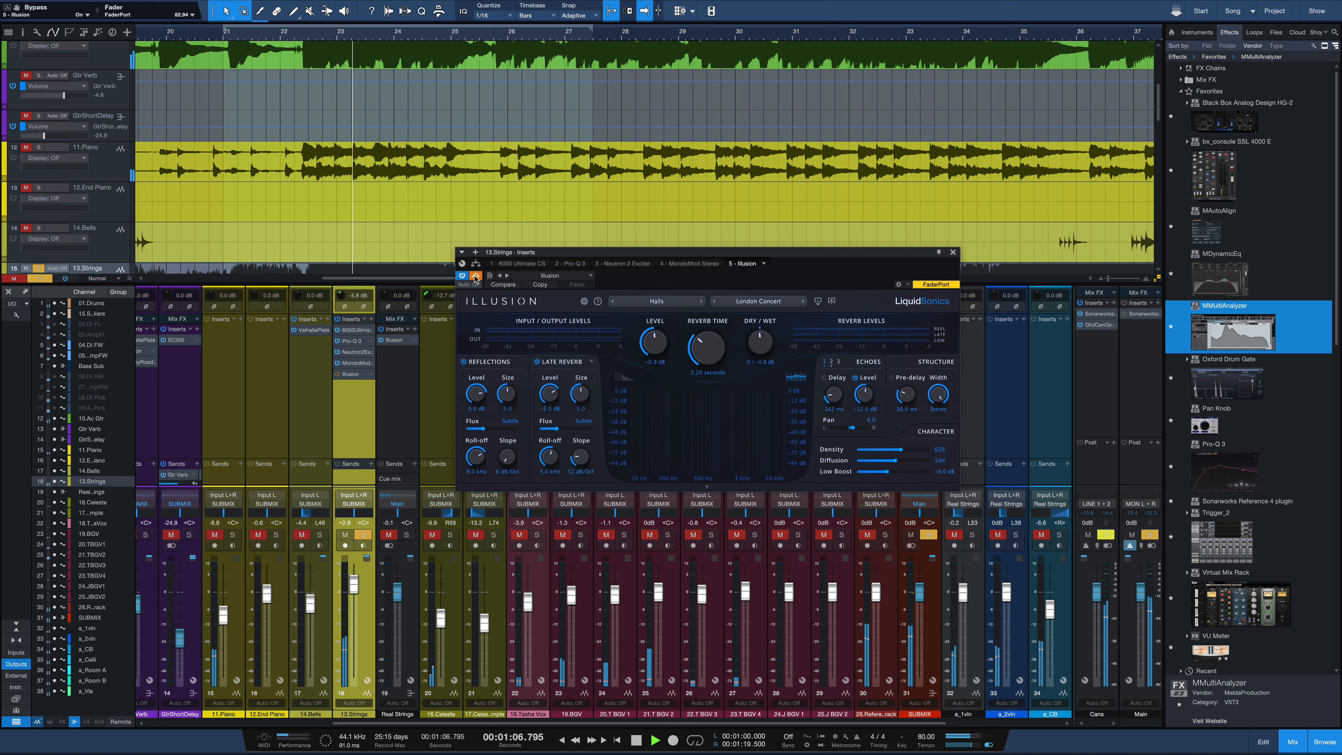
key(space)
click(475, 276)
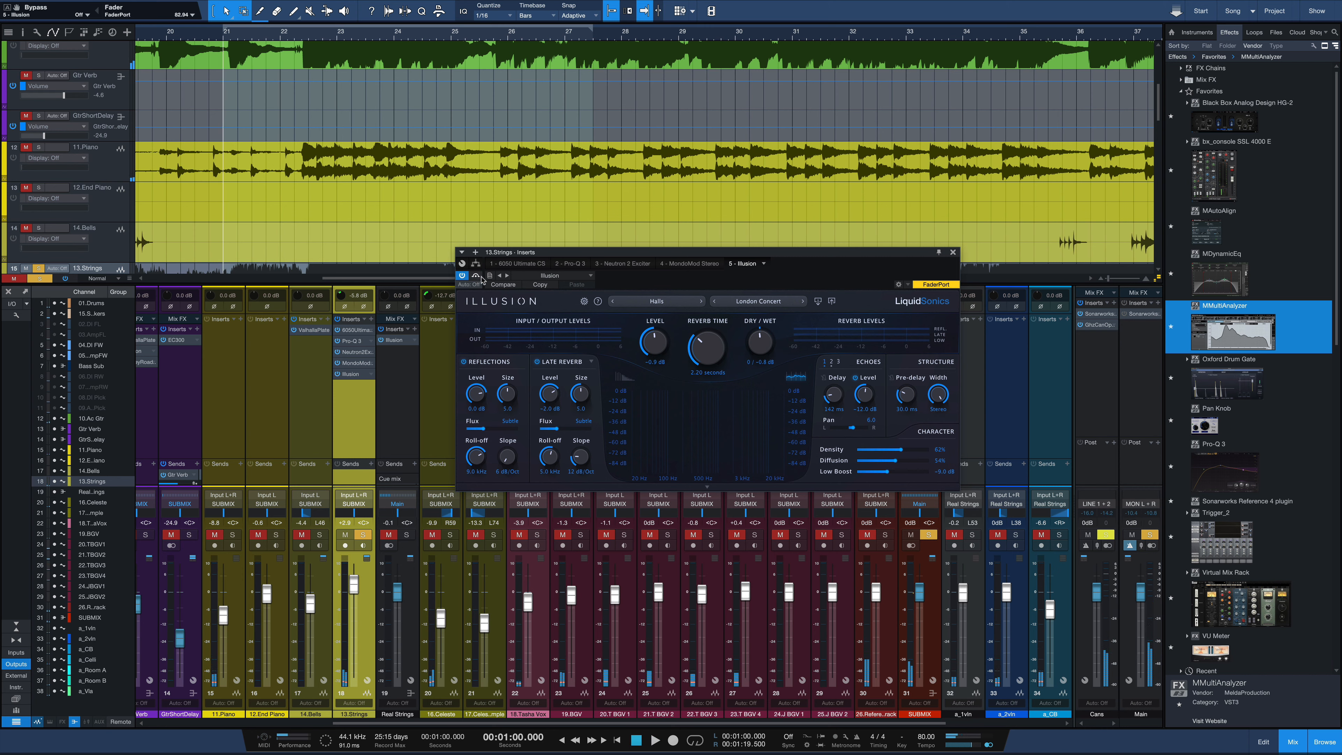
key(space)
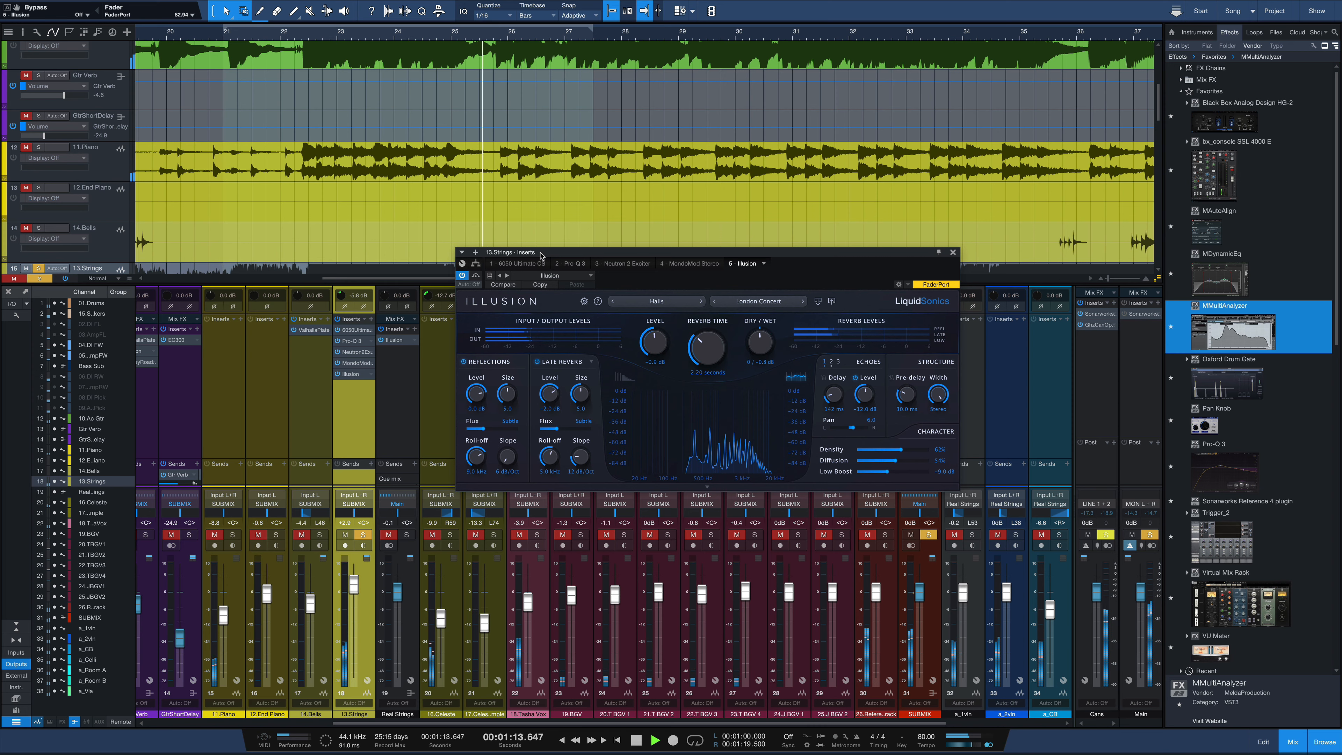
key(space)
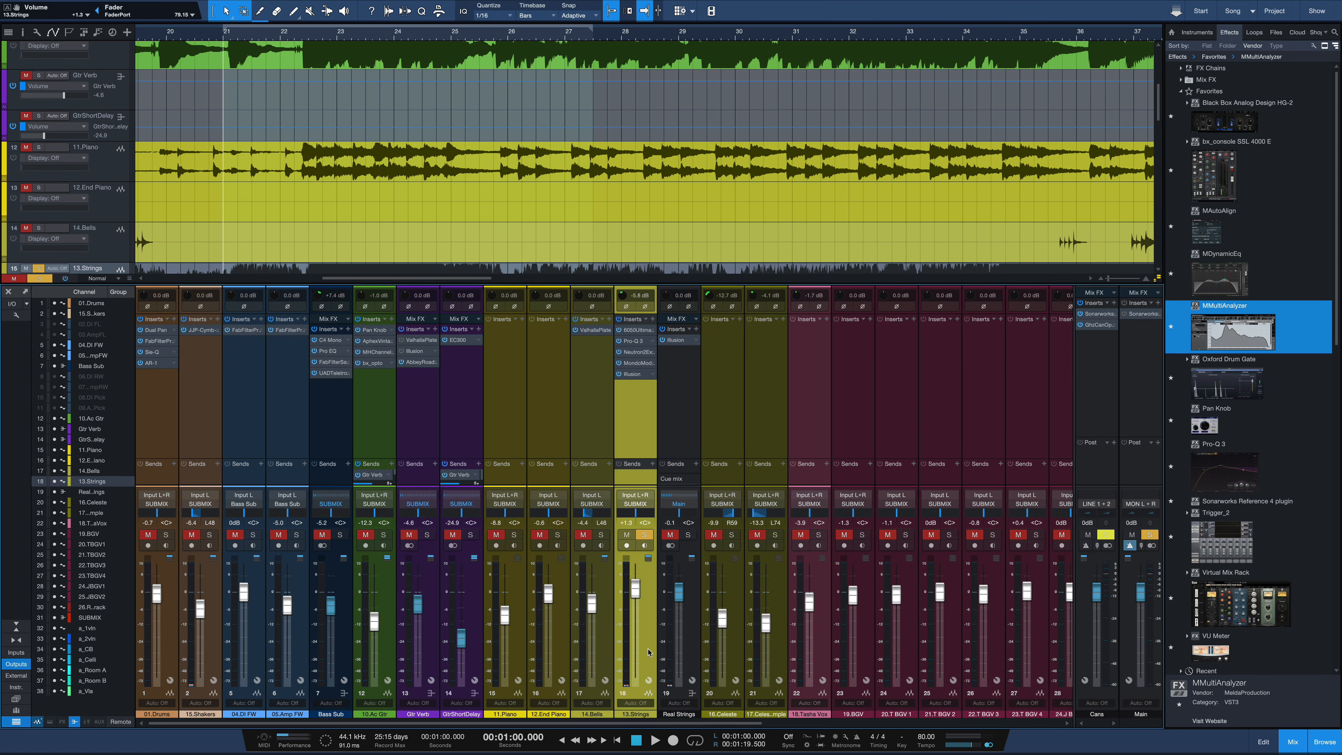
Set the automation mode of 13.Strings to Read and play the passage with its volume automation.
click(639, 704)
click(637, 647)
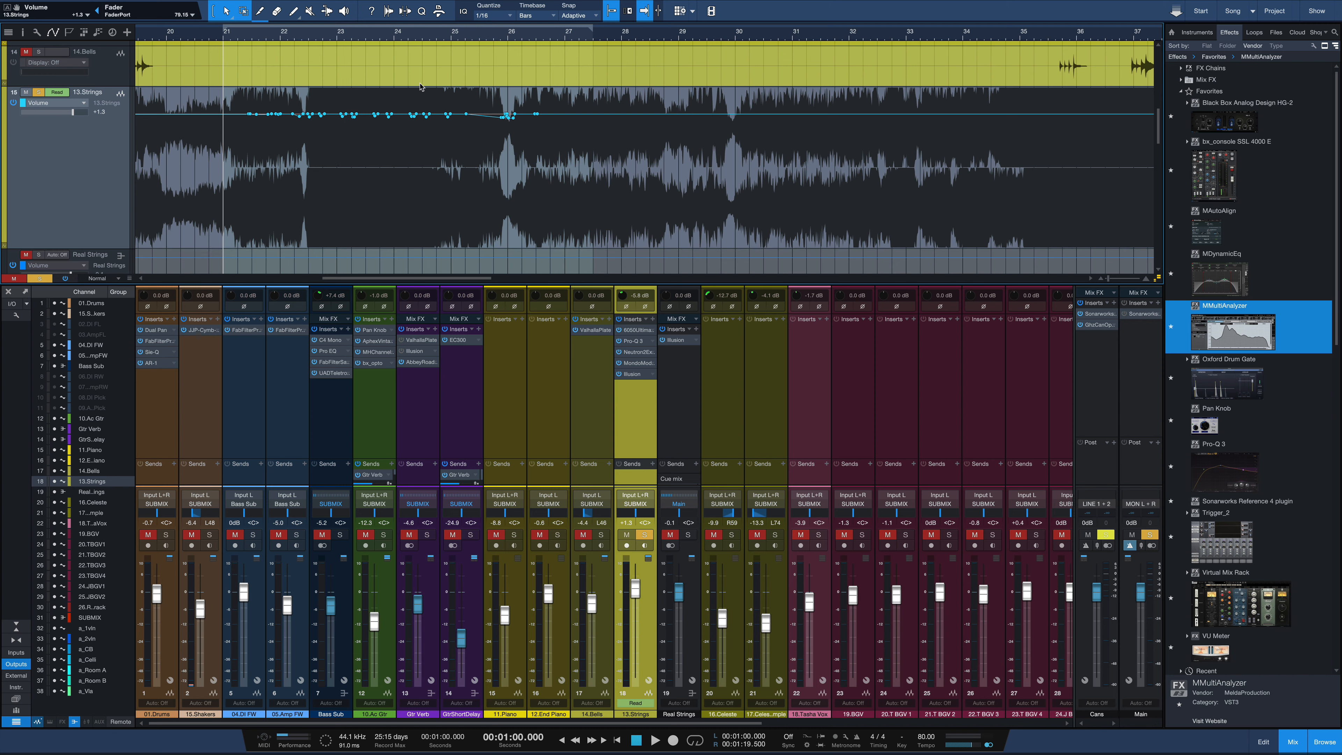
key(space)
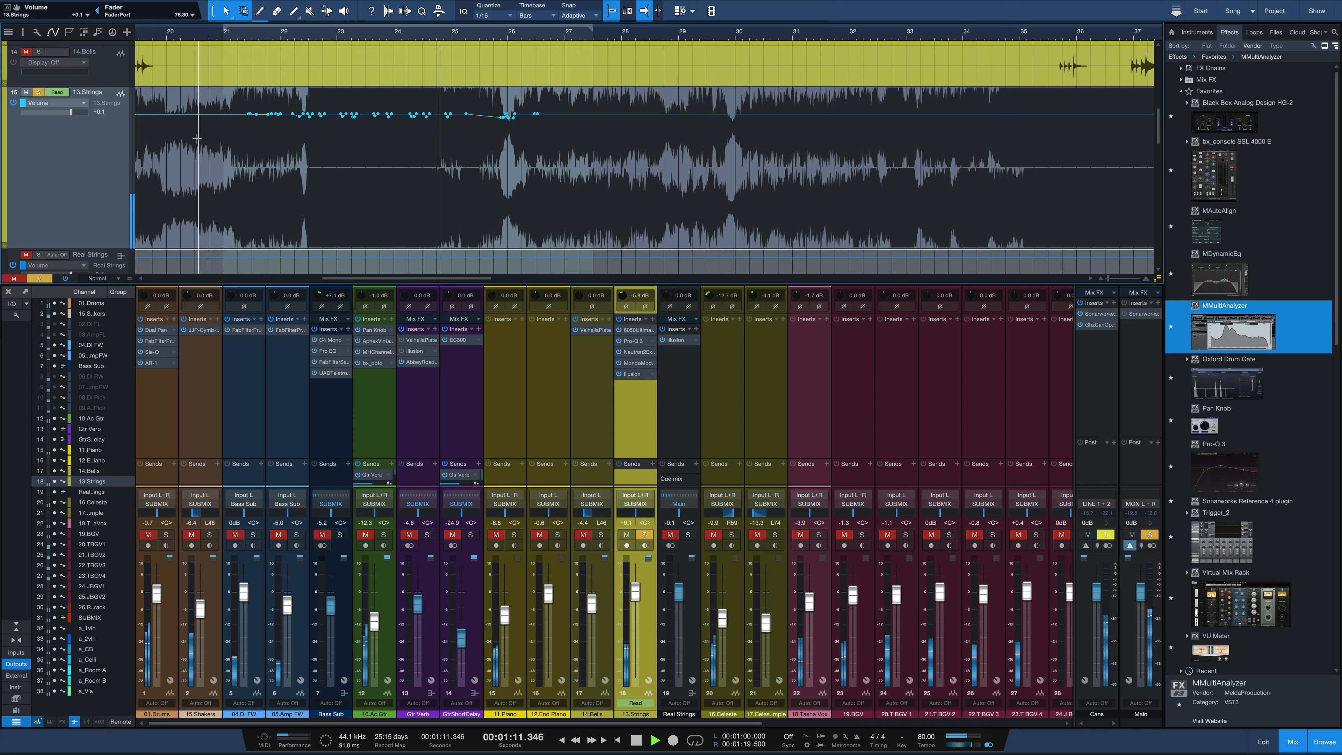
key(space)
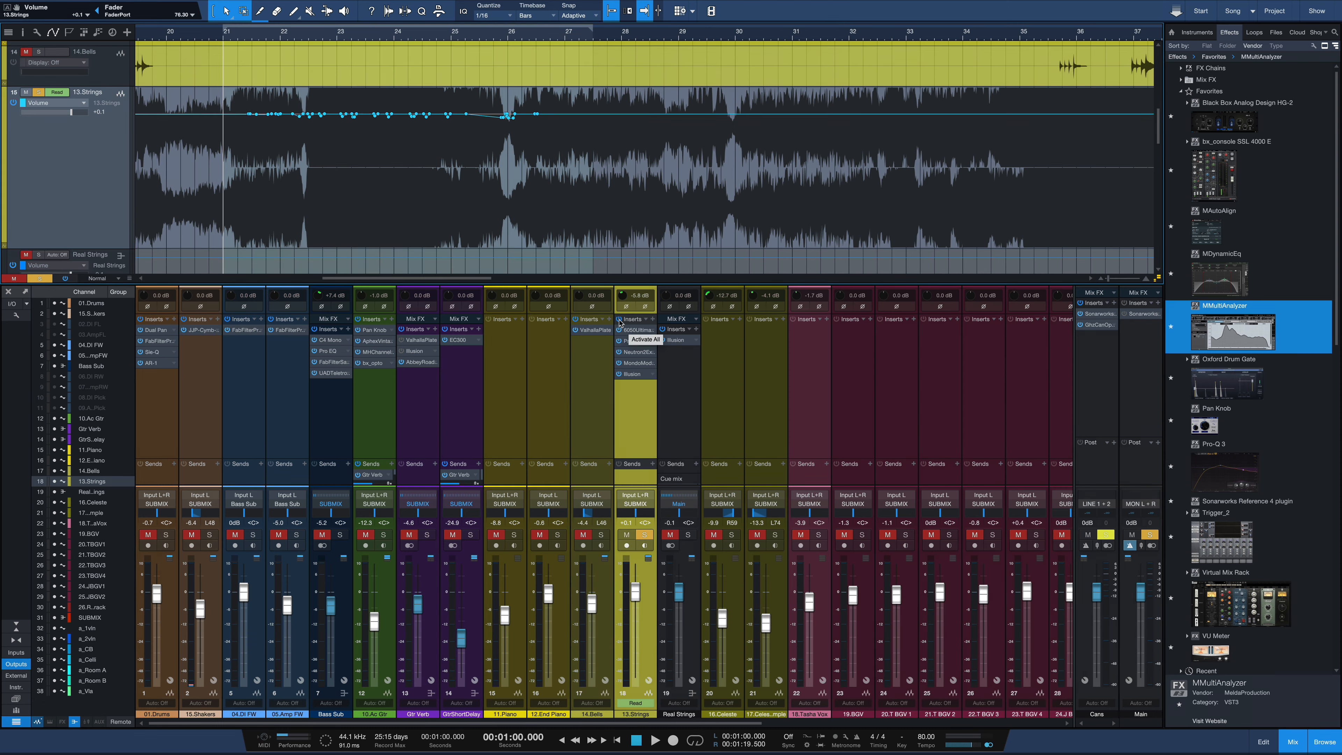
Play 13.Strings with all of its inserts deactivated, and again with all of them activated.
key(space)
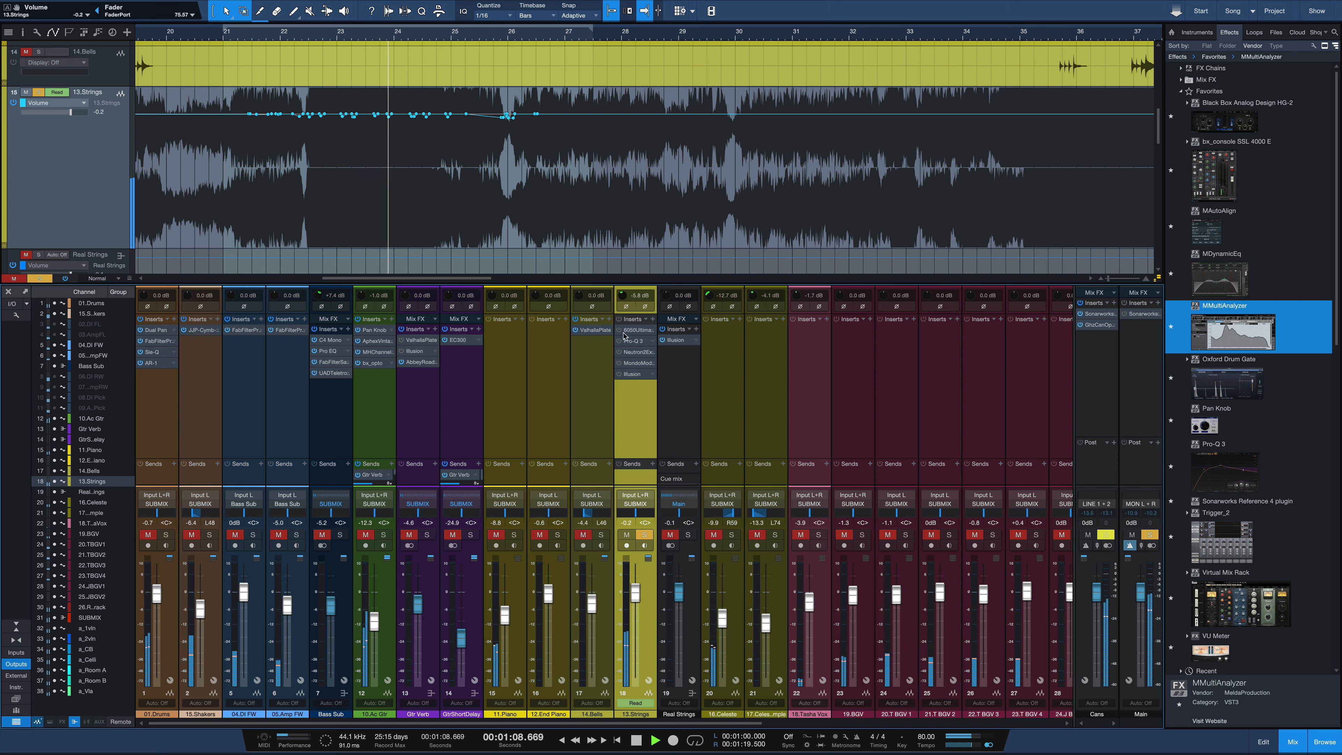
key(space)
key(space)
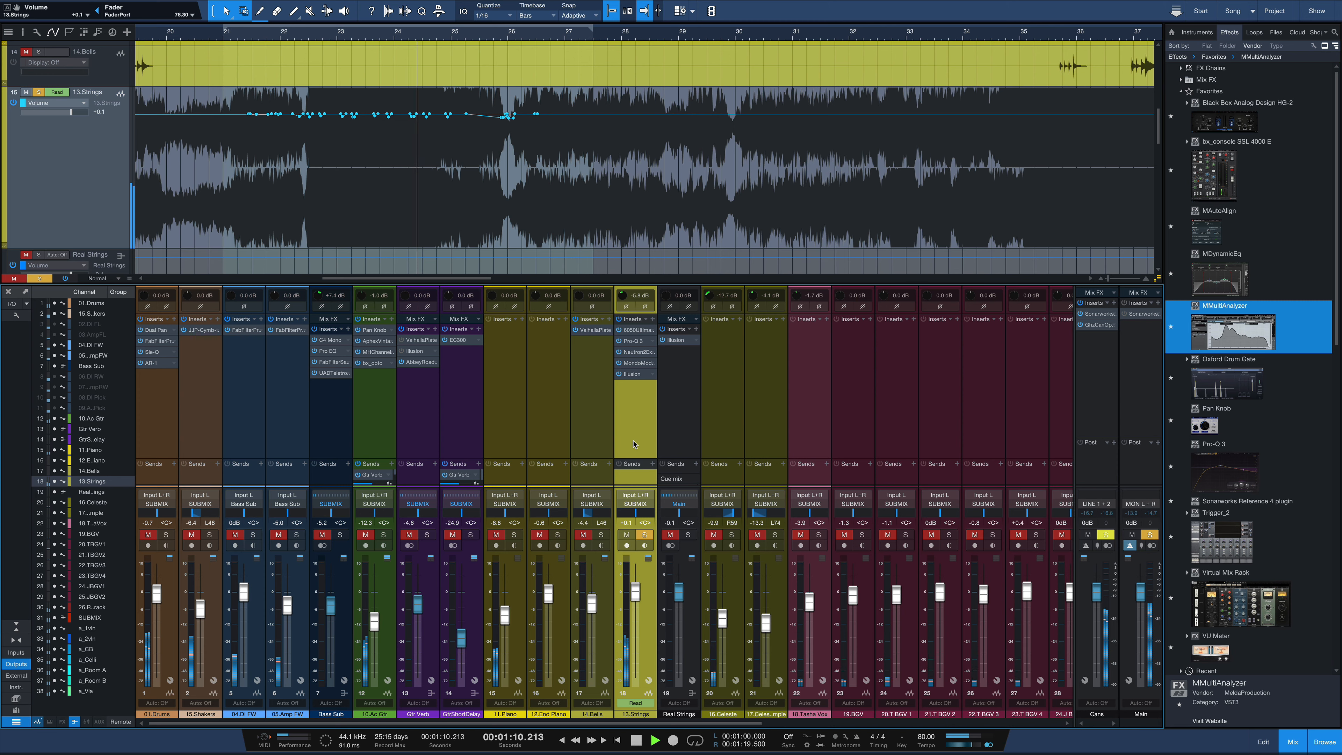
key(space)
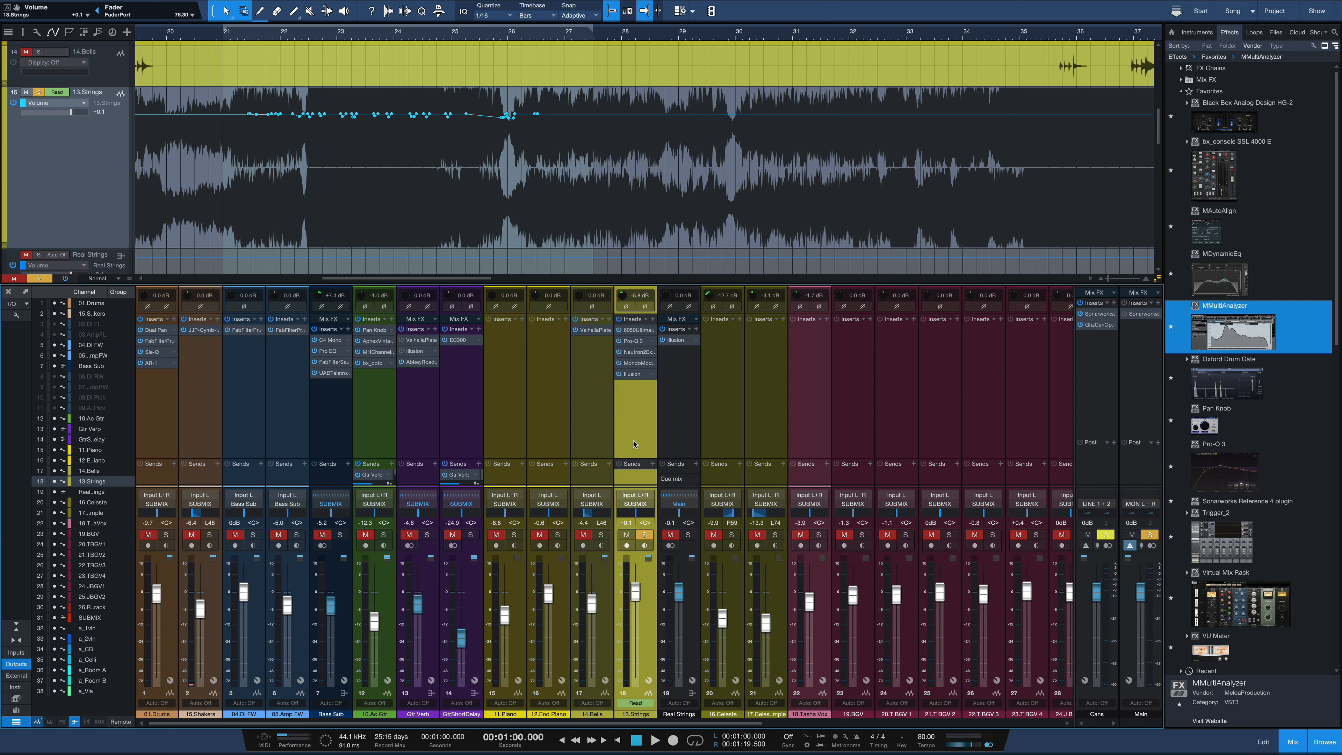
Review the settings of each 13.Strings insert in order: 6050 Ultimate CS, Pro-Q 3, Neutron 2 Exciter, MondoMod Stereo and Illusion.
click(638, 332)
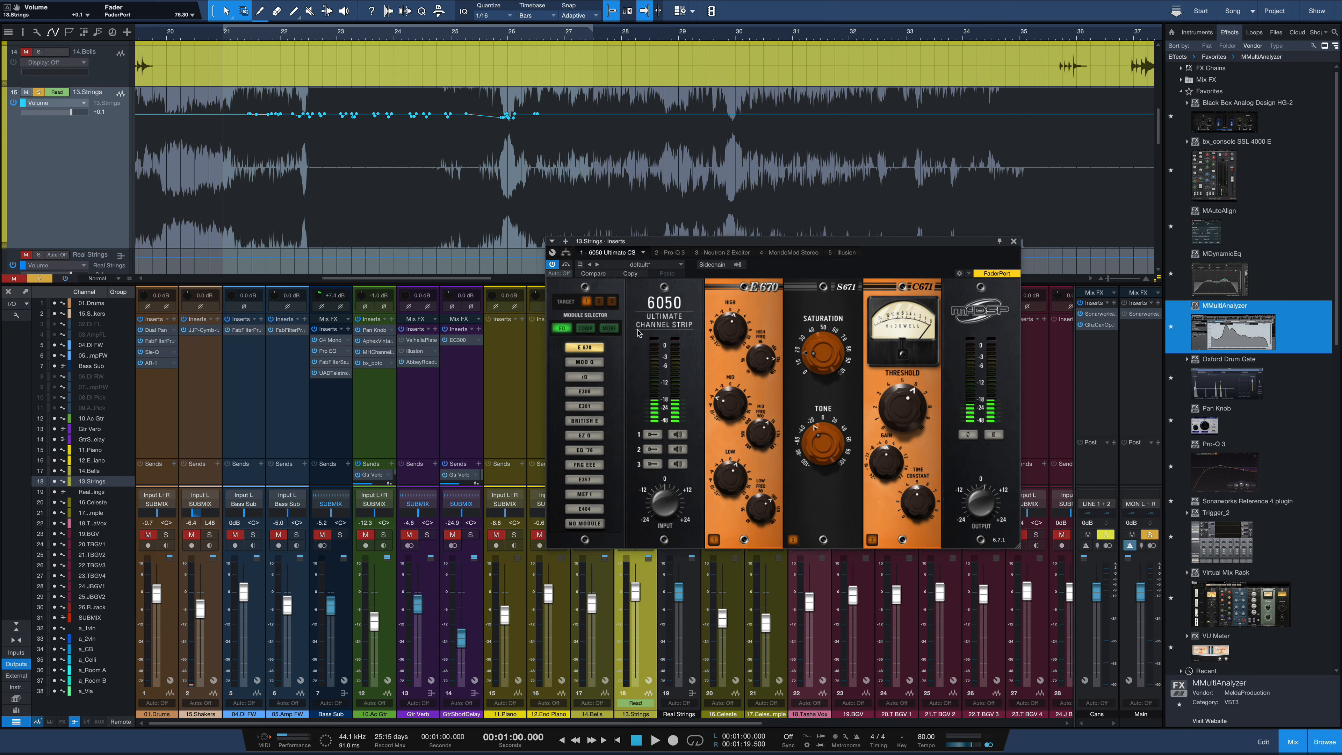
drag(716, 249, 571, 250)
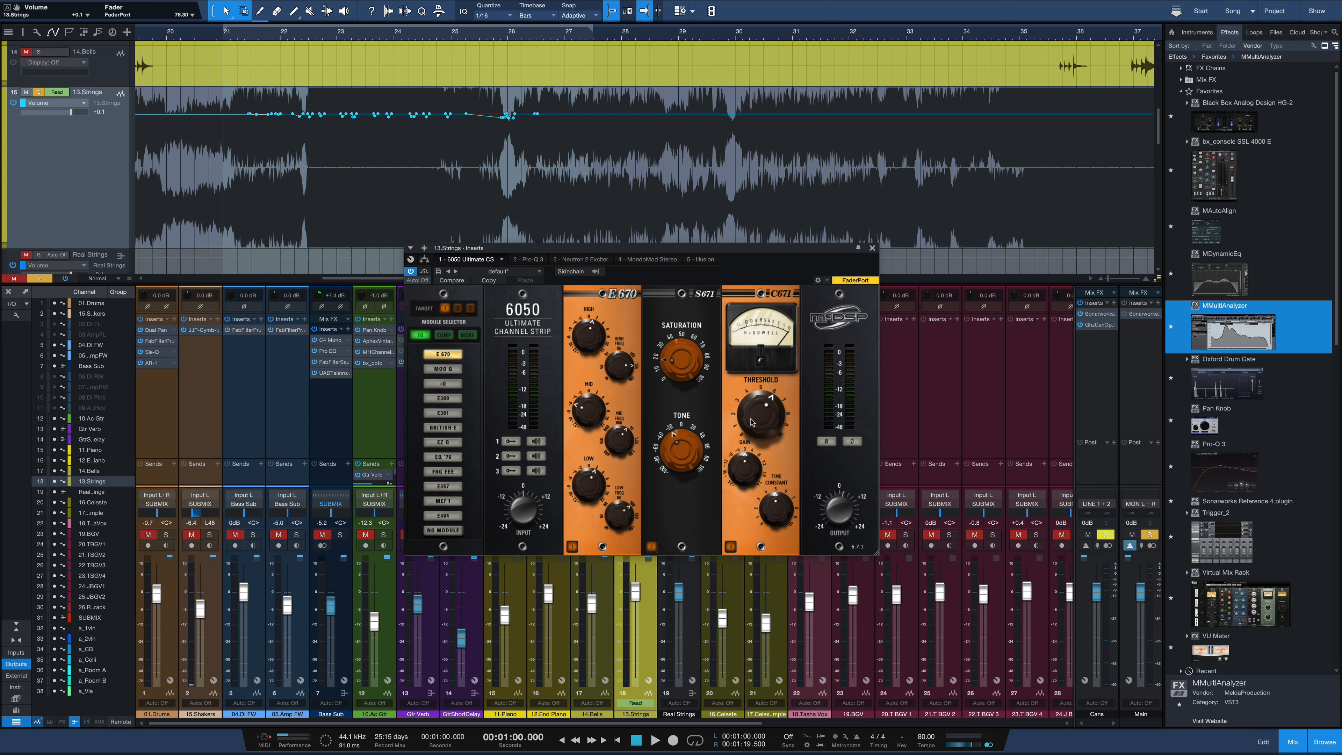
click(529, 259)
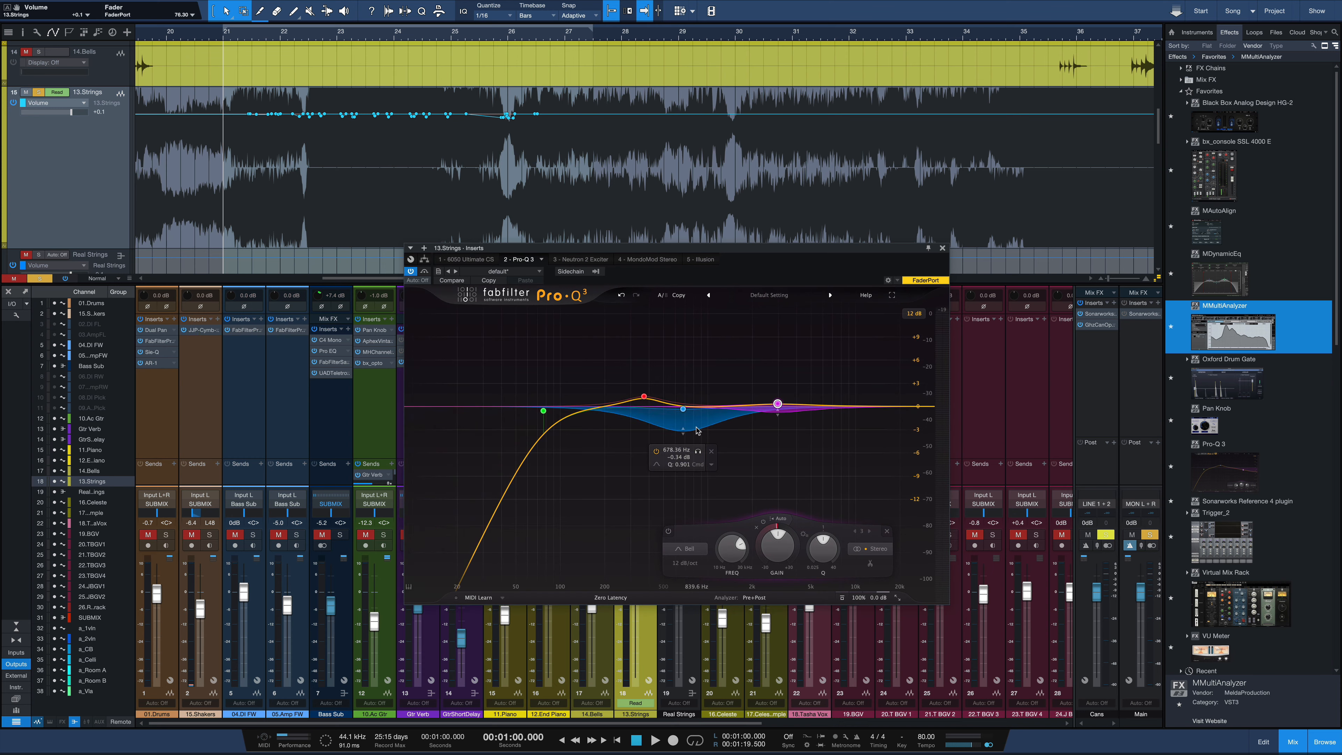
click(591, 259)
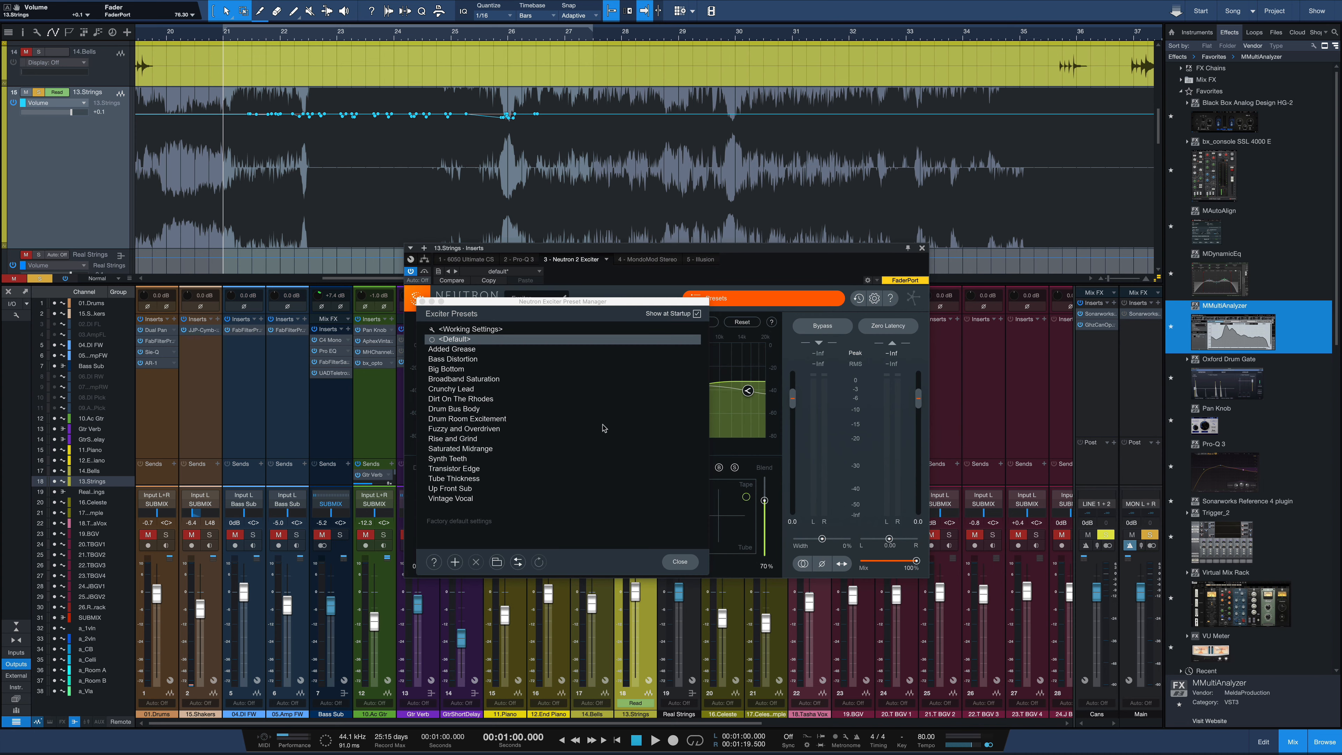
click(679, 561)
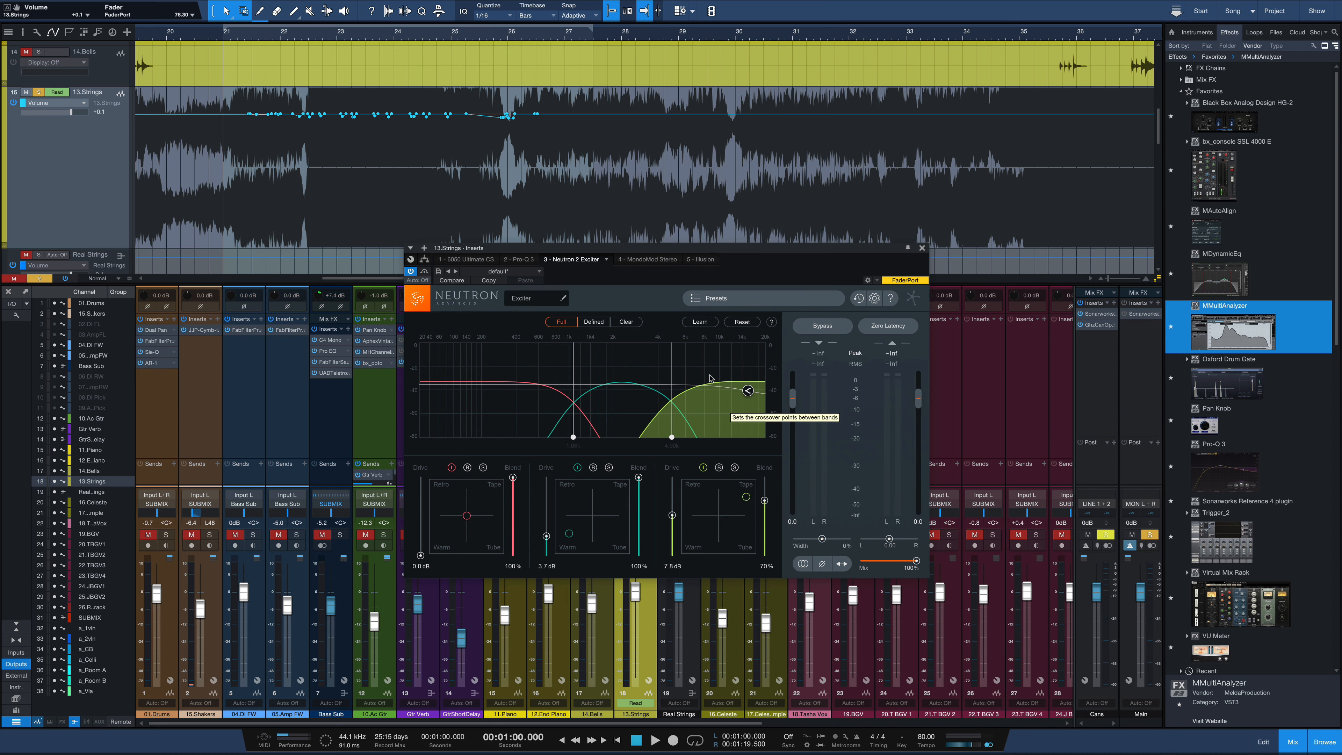
click(649, 259)
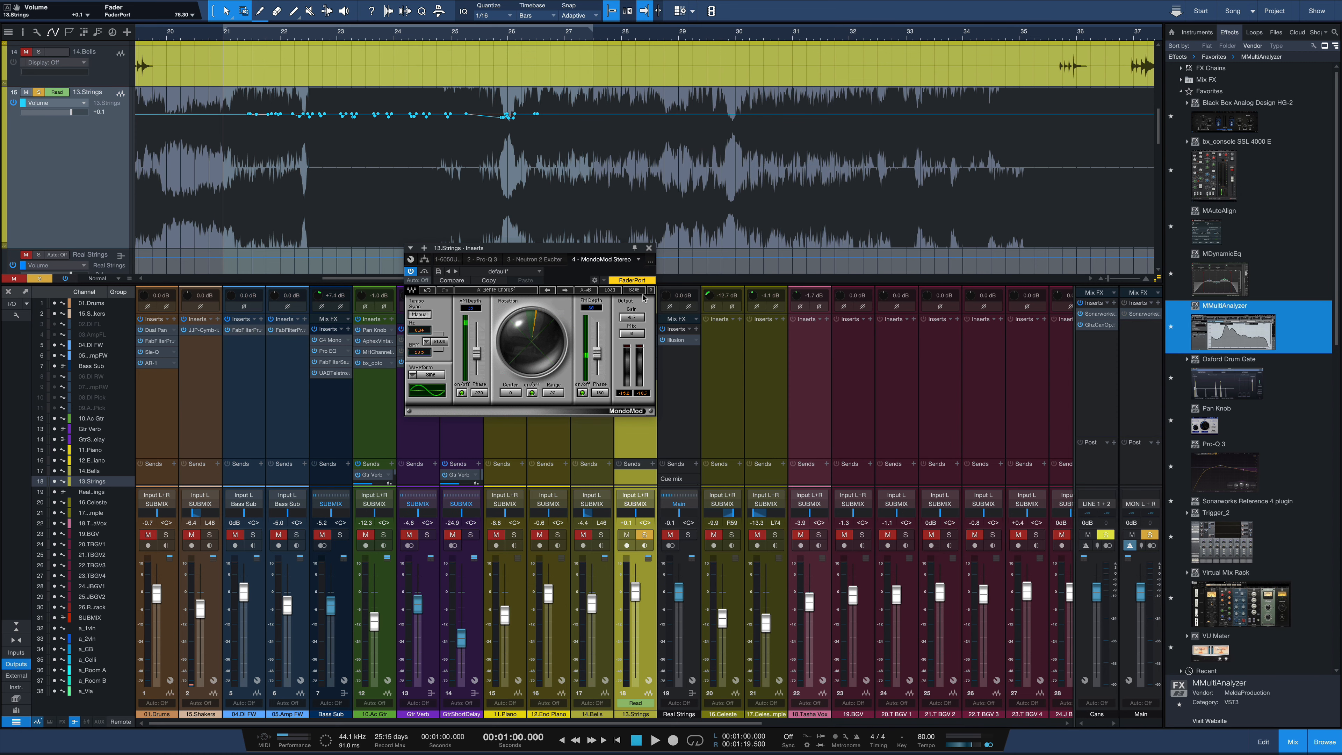
click(651, 262)
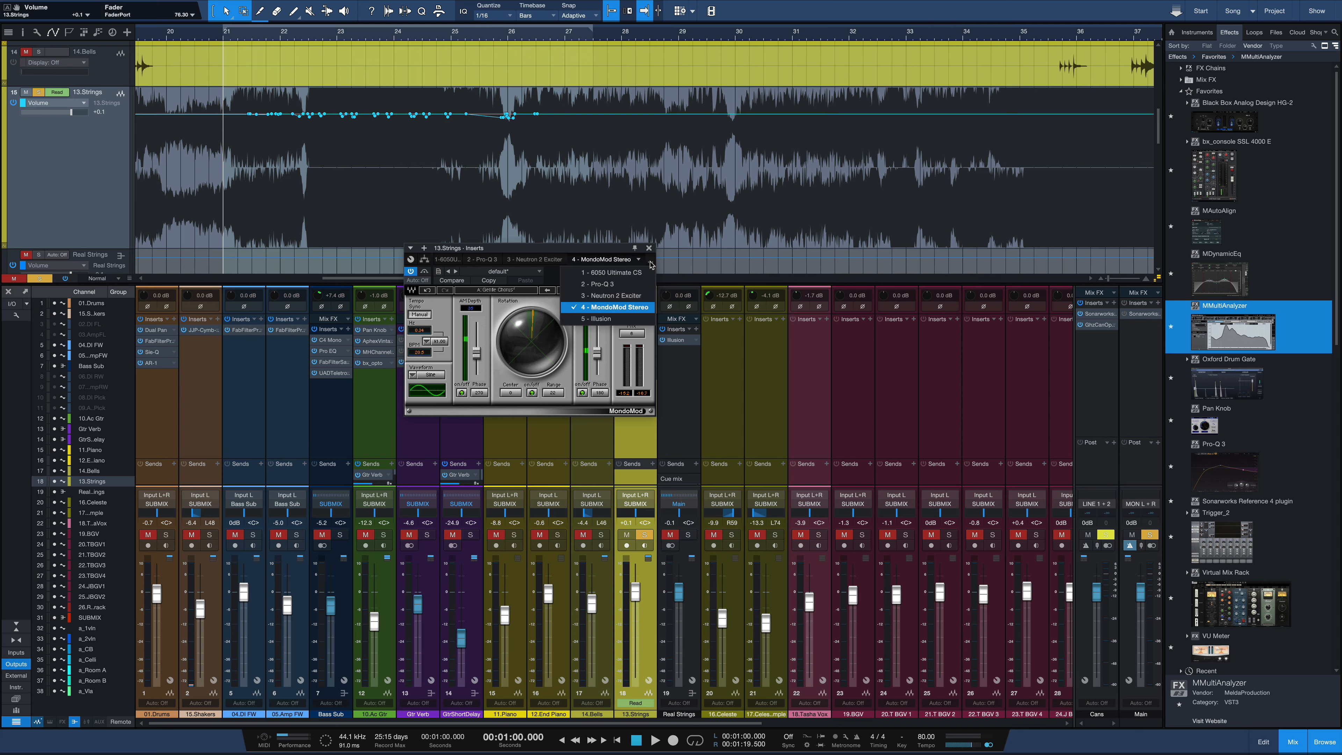
click(616, 319)
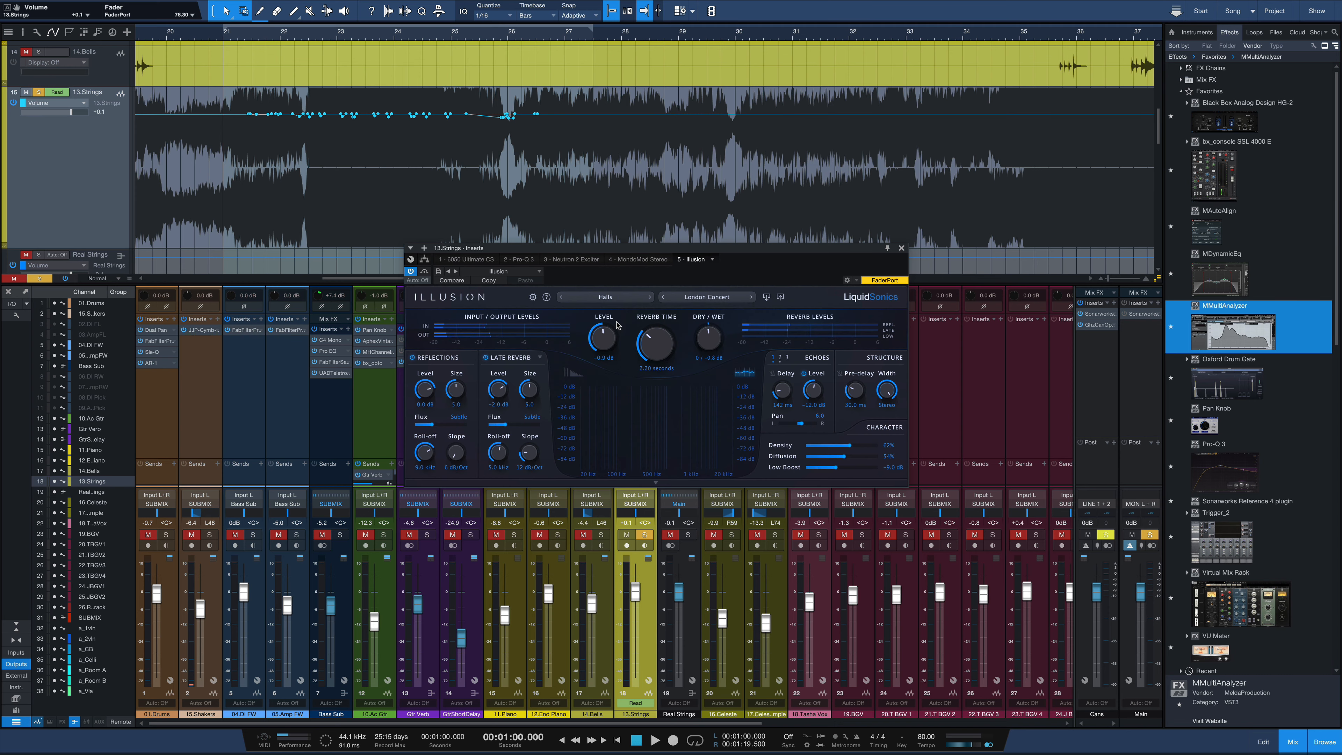